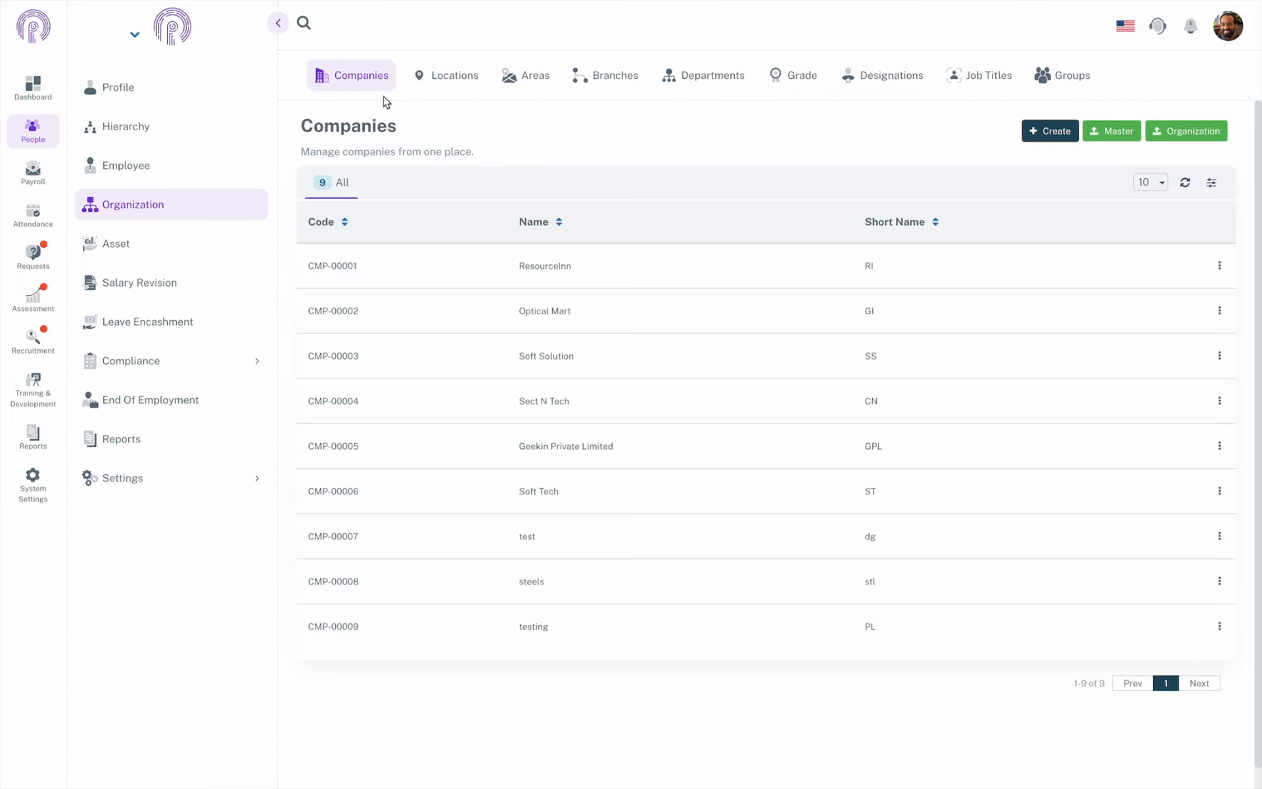
click(1030, 131)
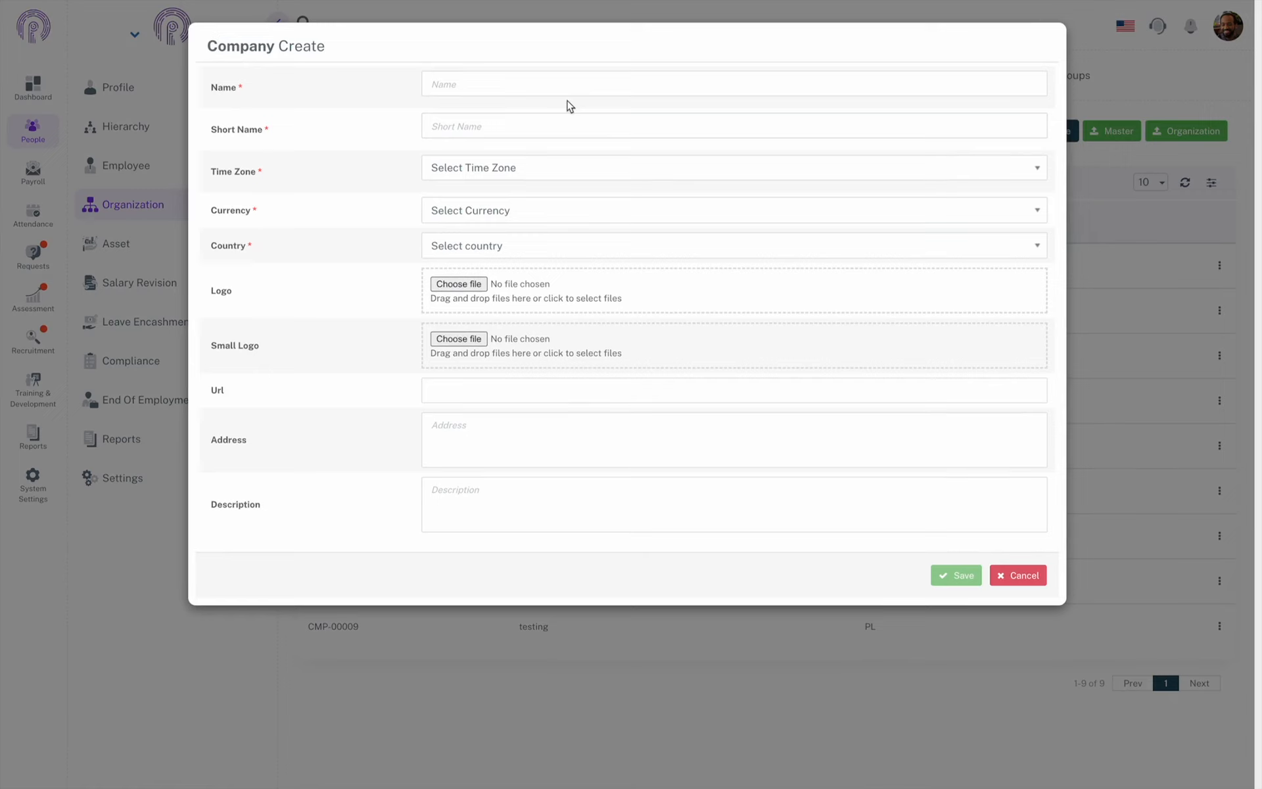
click(561, 88)
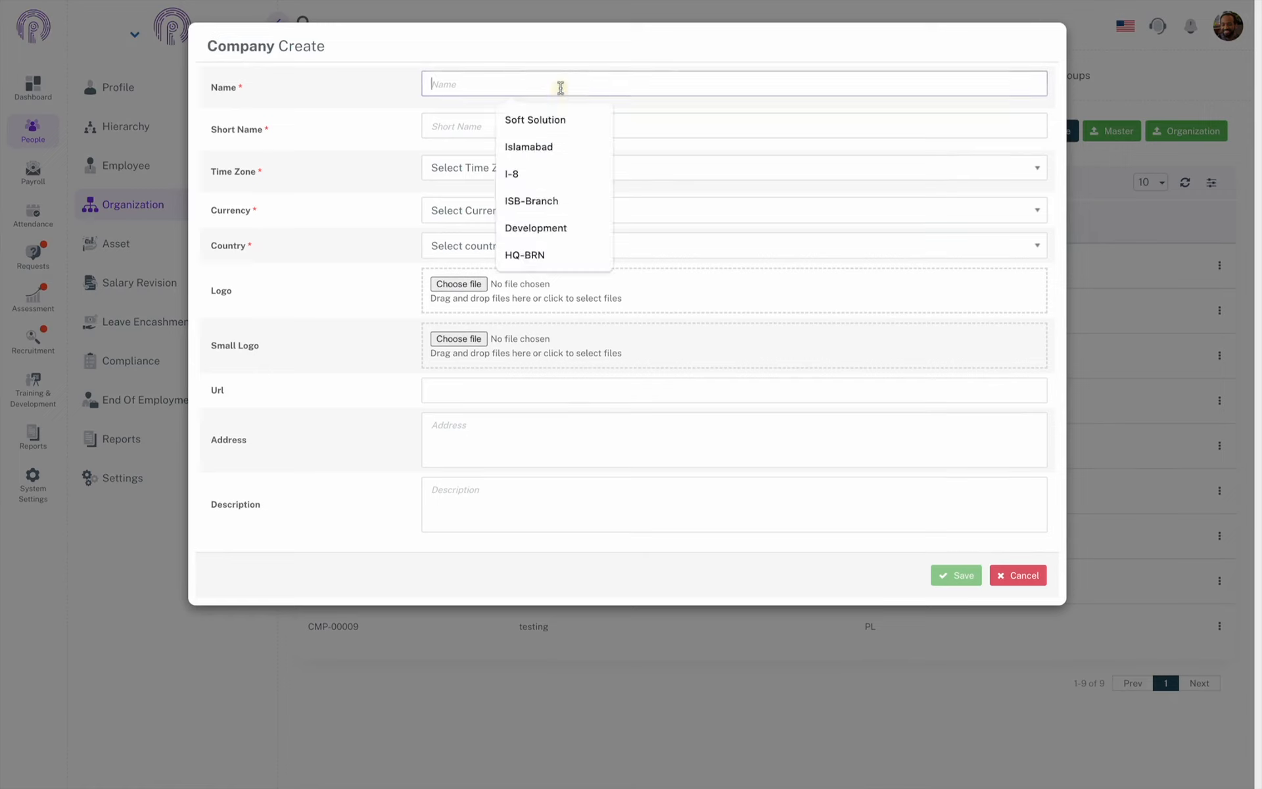
click(539, 118)
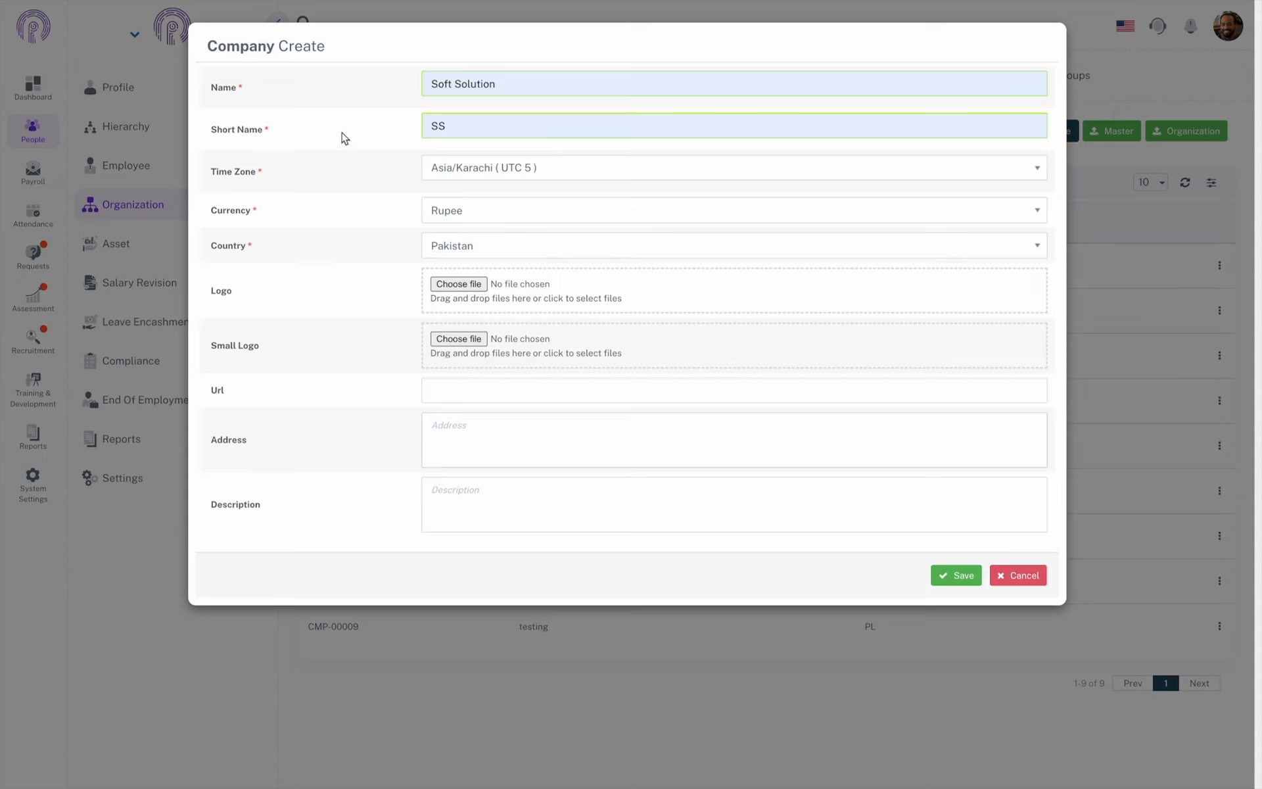
click(249, 130)
click(1015, 577)
click(531, 362)
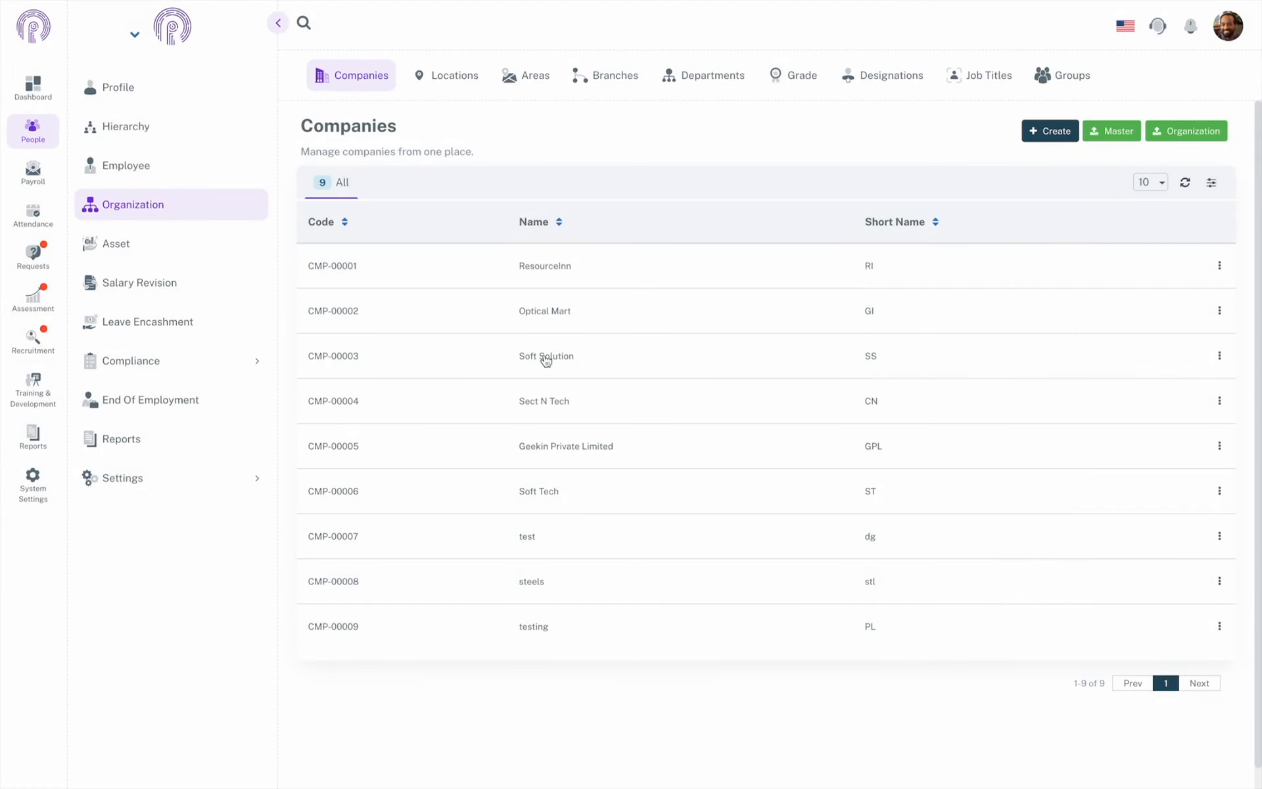
- Create and save a location named Islamabad for the company Soft Solution
click(455, 81)
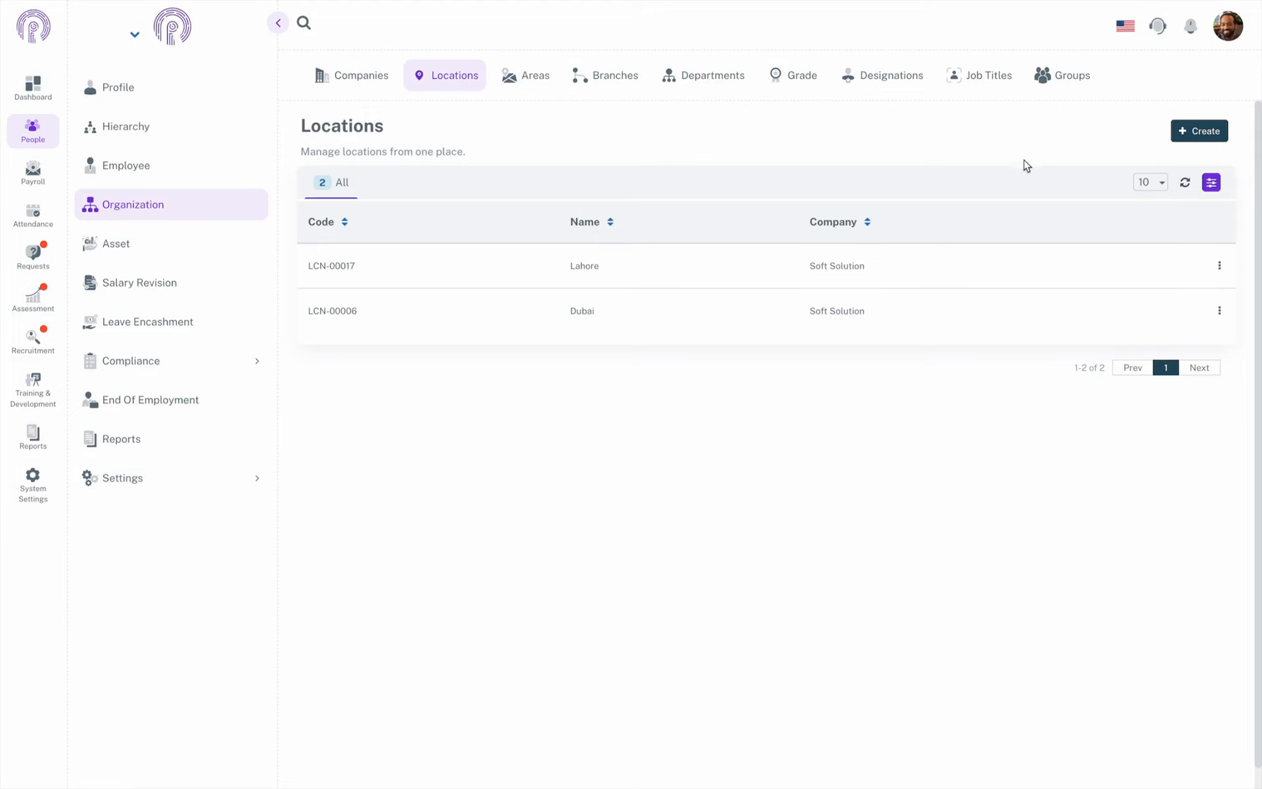
click(1186, 131)
click(756, 93)
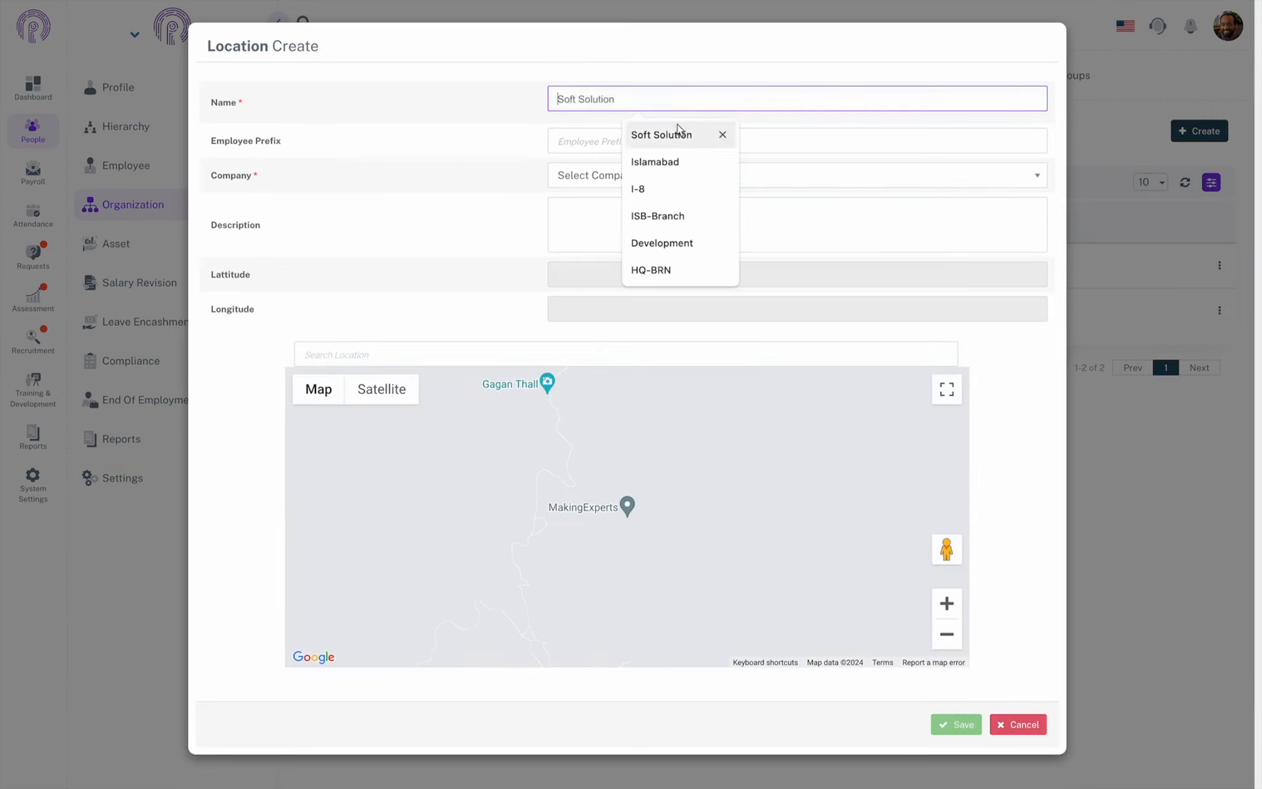
click(655, 162)
click(631, 175)
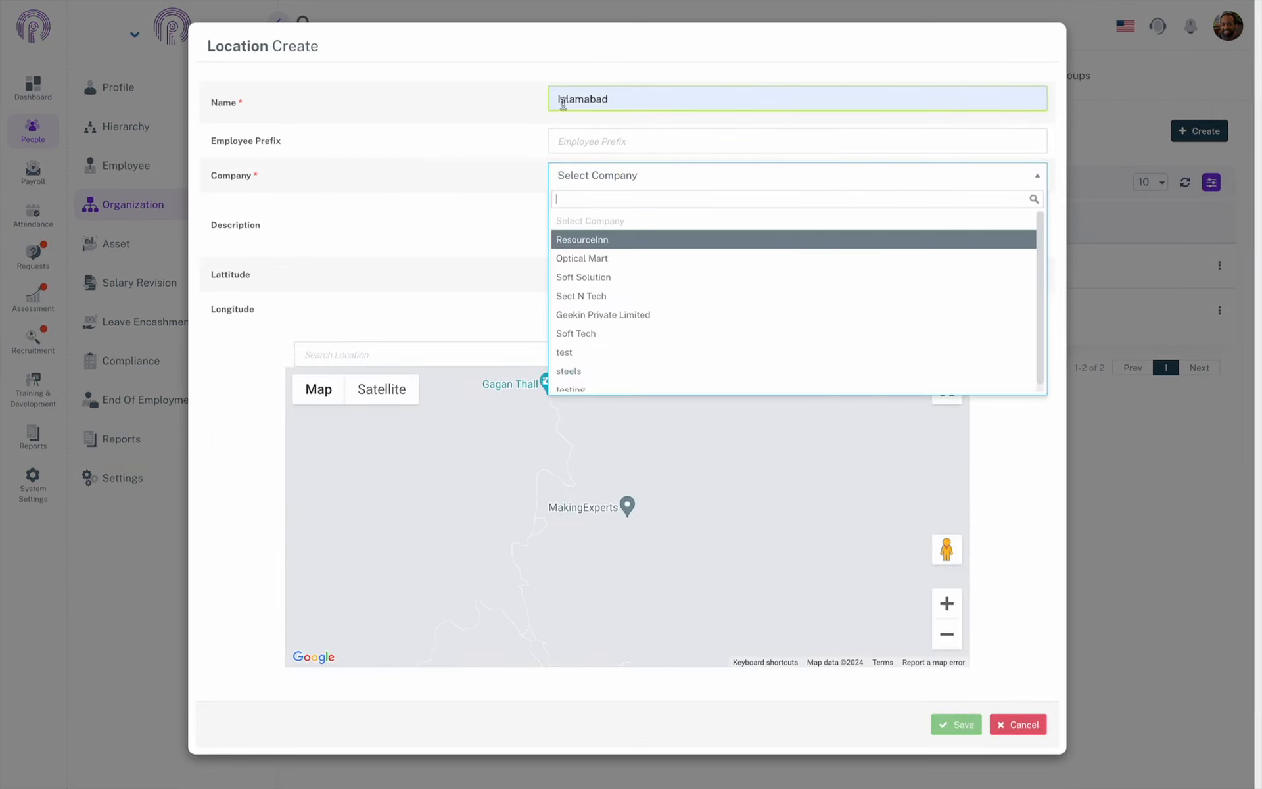
click(624, 277)
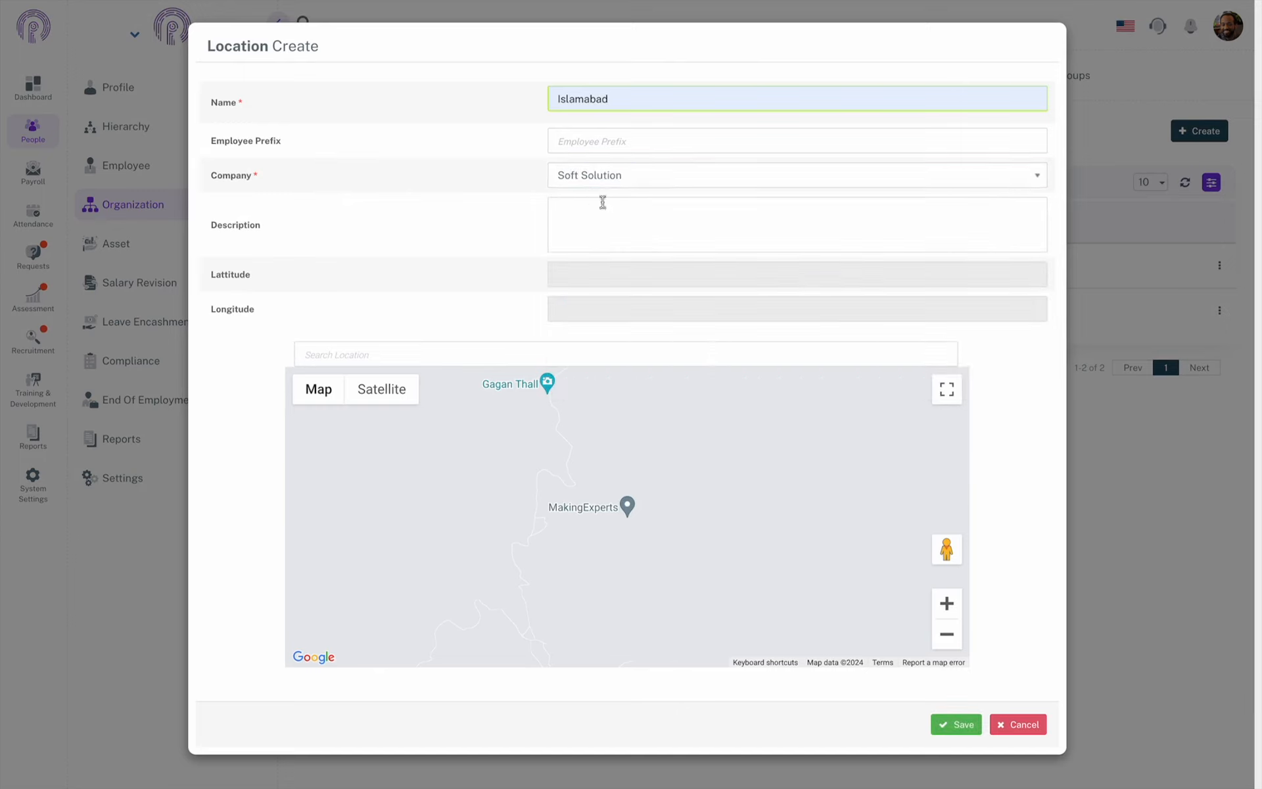
click(951, 724)
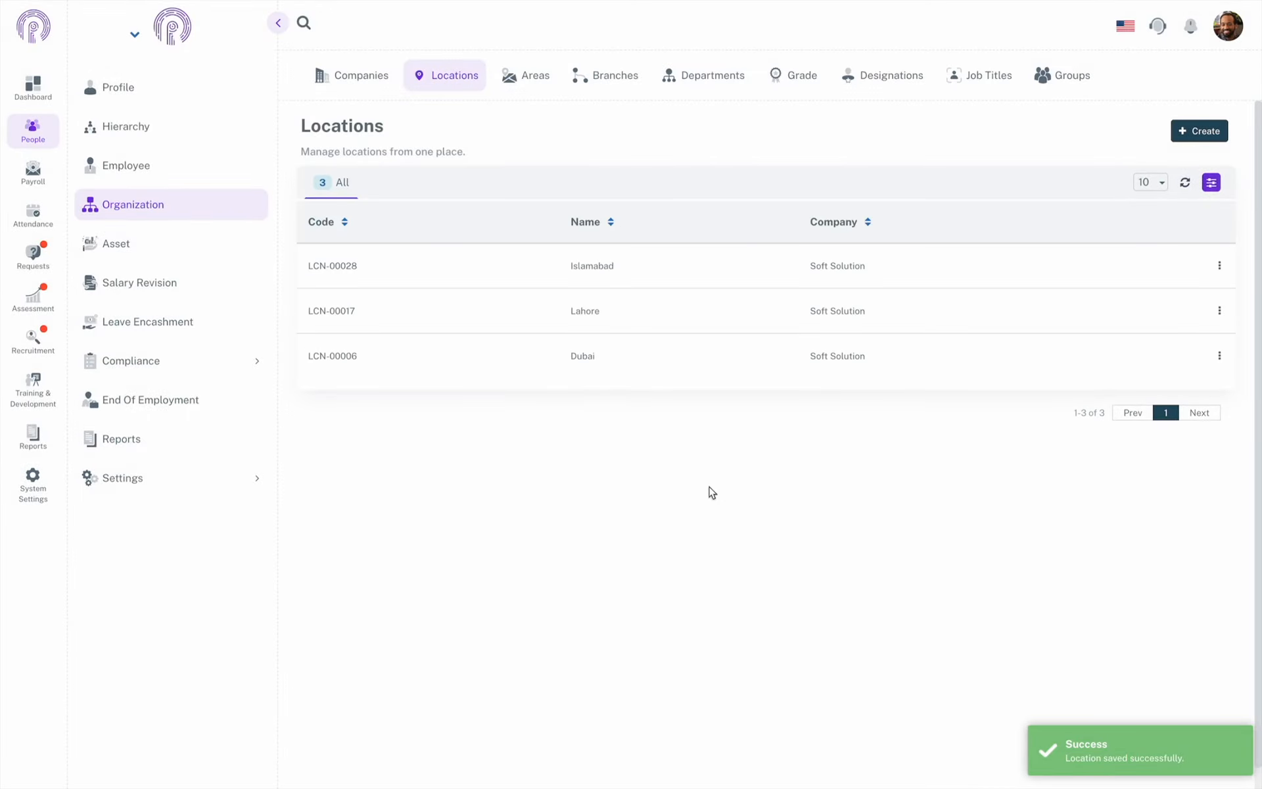
- Create and save an area named I-8 for the company Soft Solution at the Islamabad location
click(525, 84)
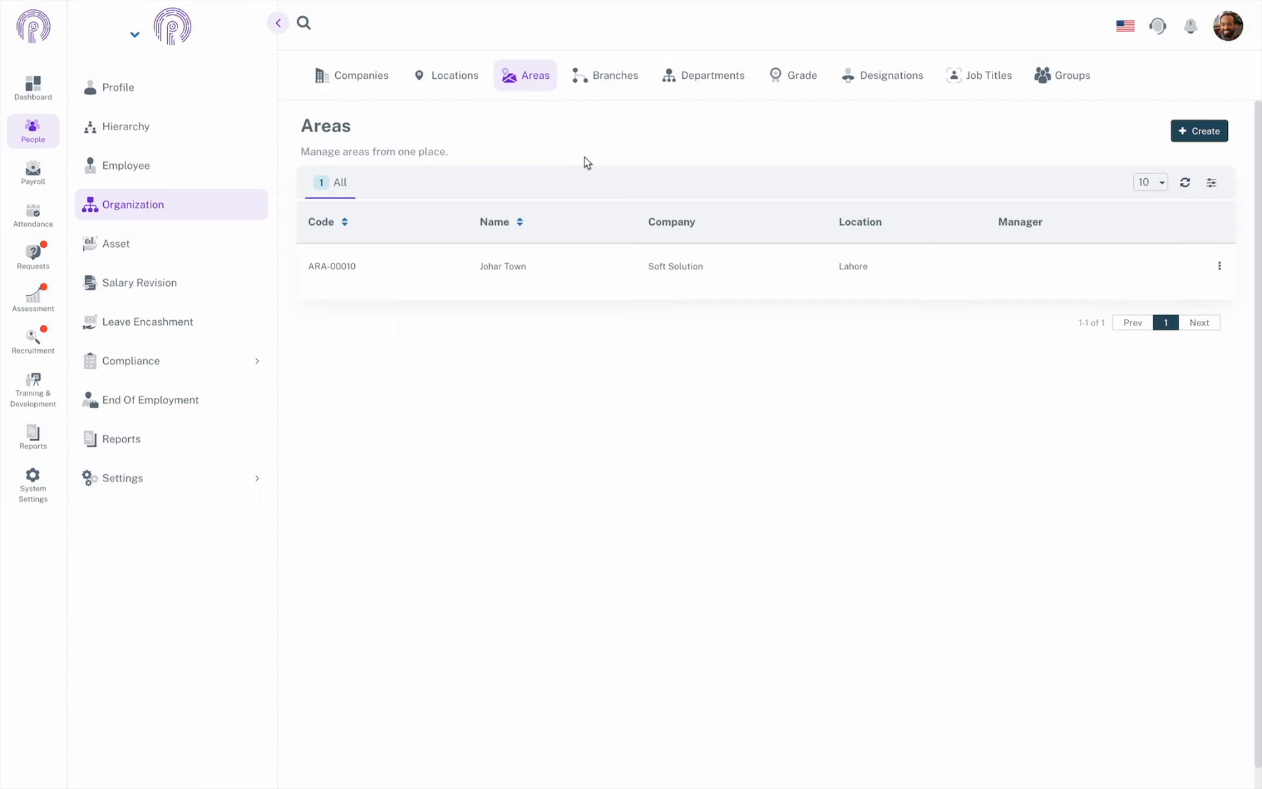
click(1188, 130)
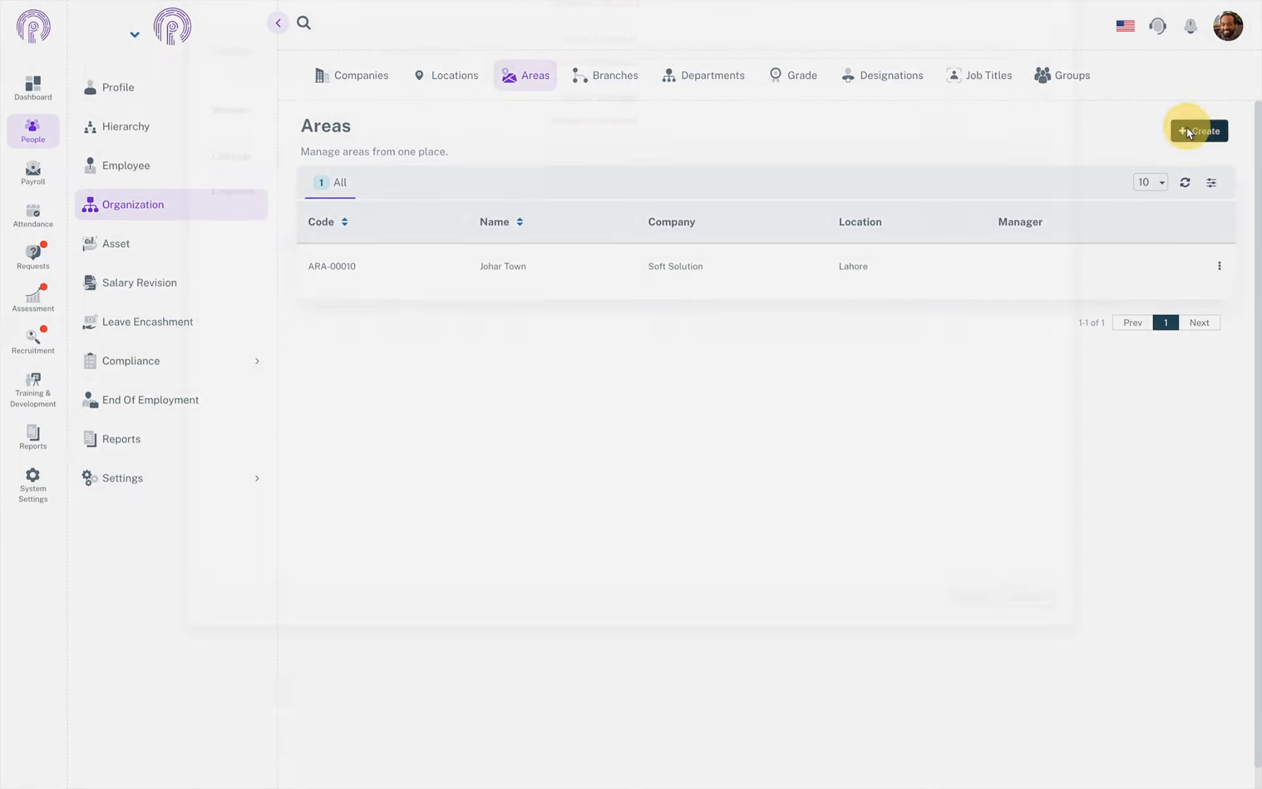
click(638, 97)
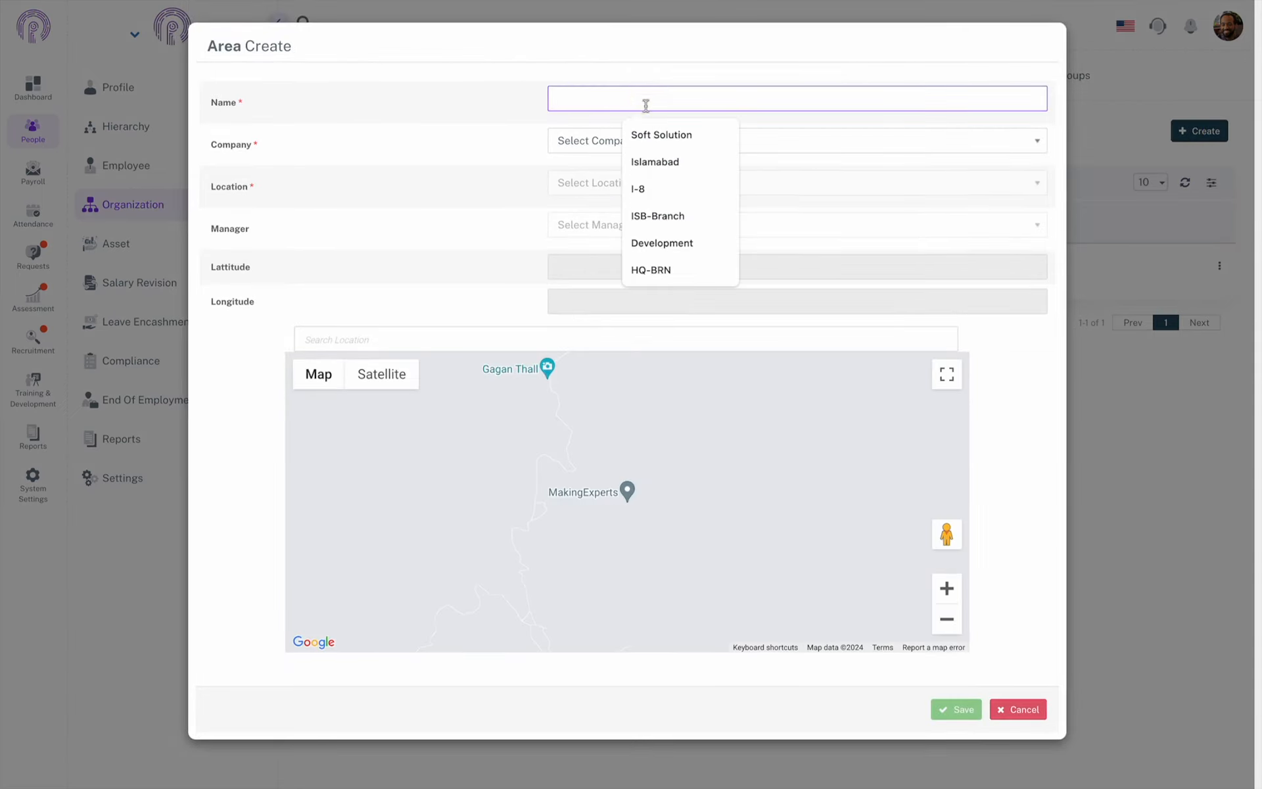
click(659, 189)
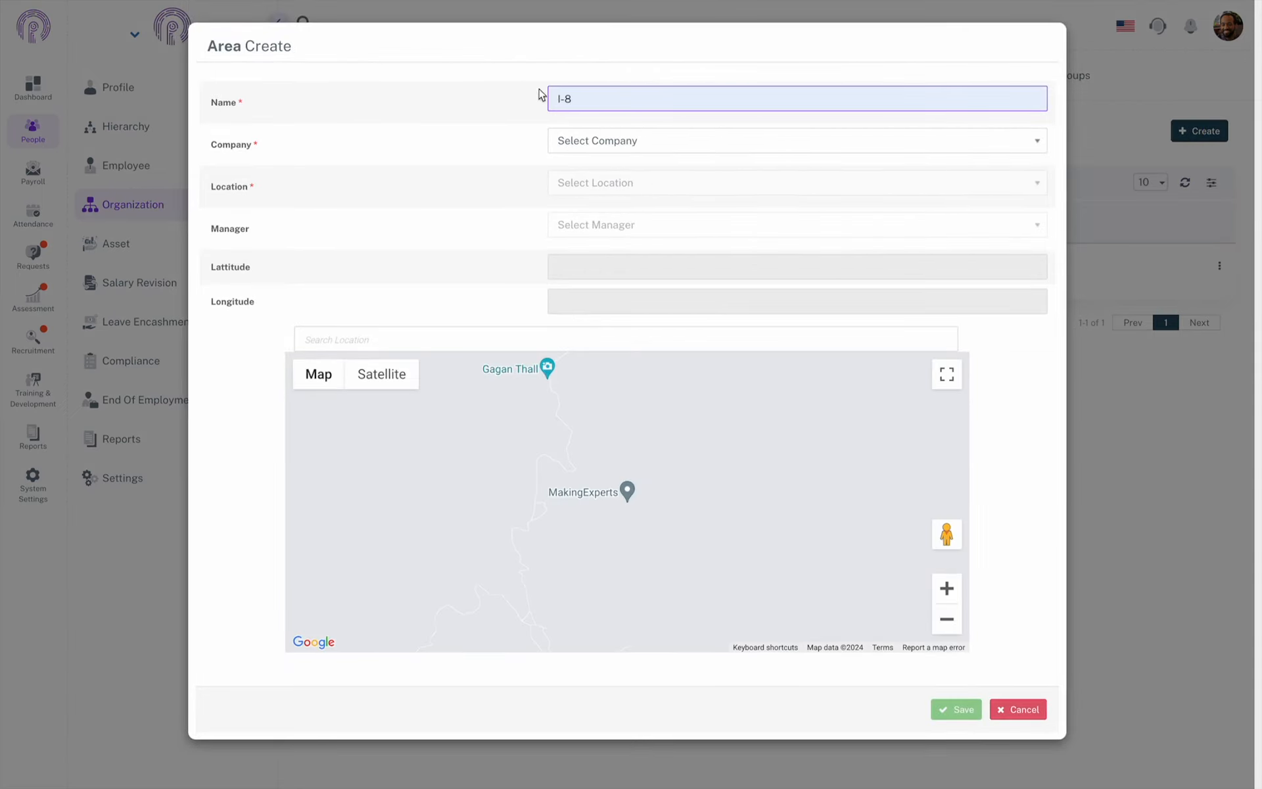
click(620, 140)
click(631, 244)
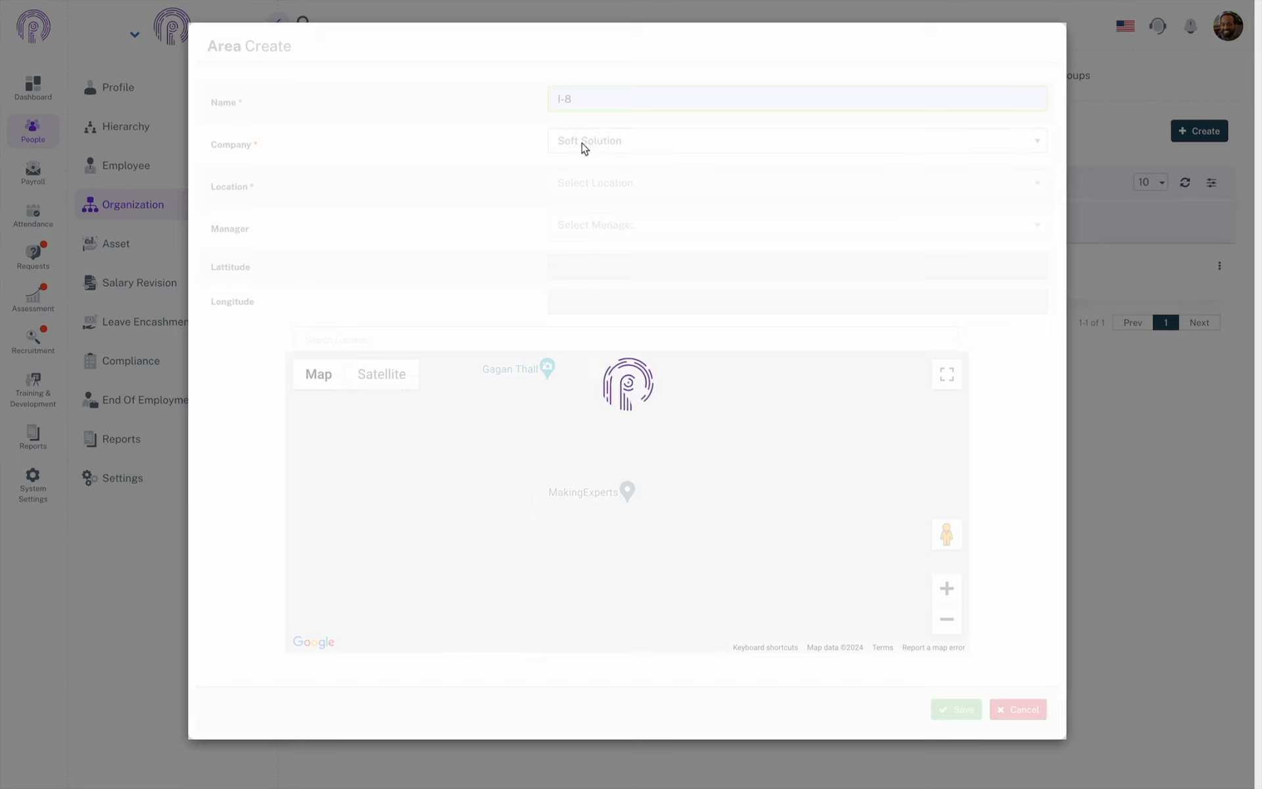
click(630, 184)
click(614, 285)
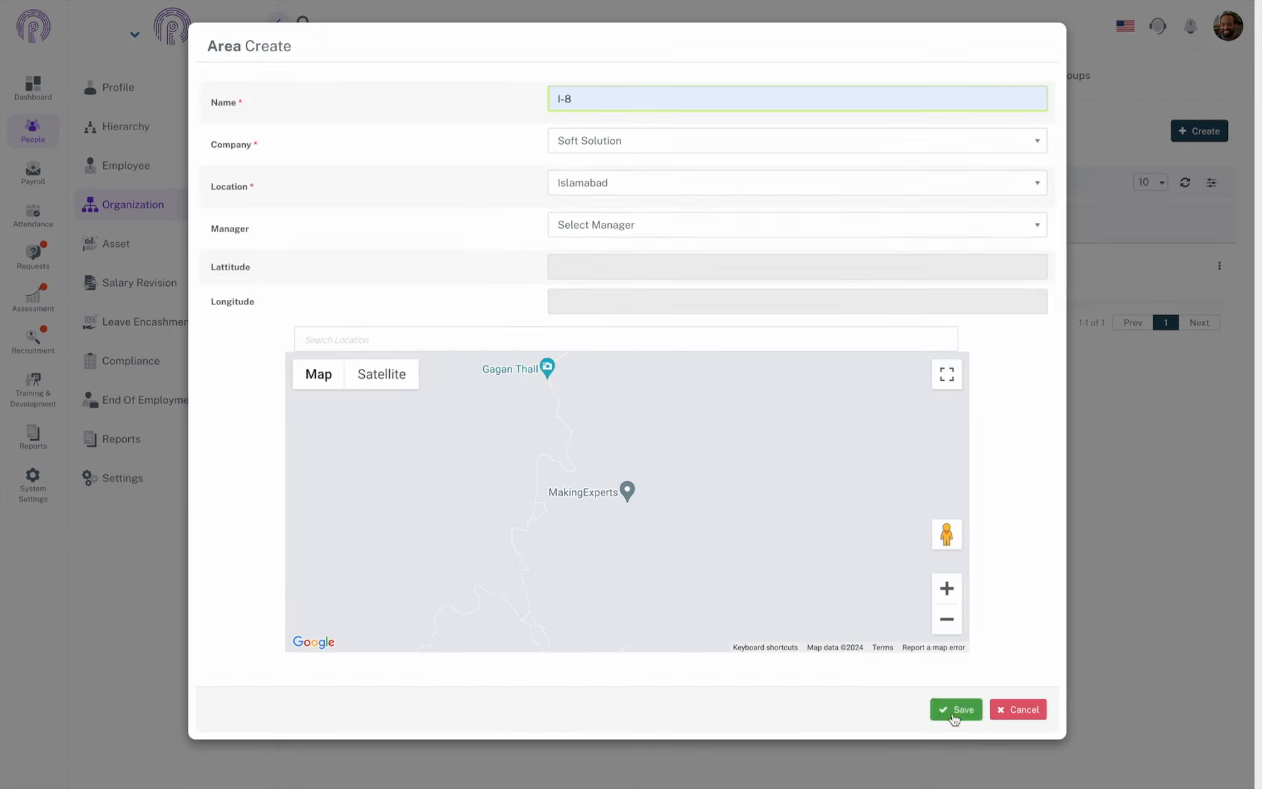
click(953, 713)
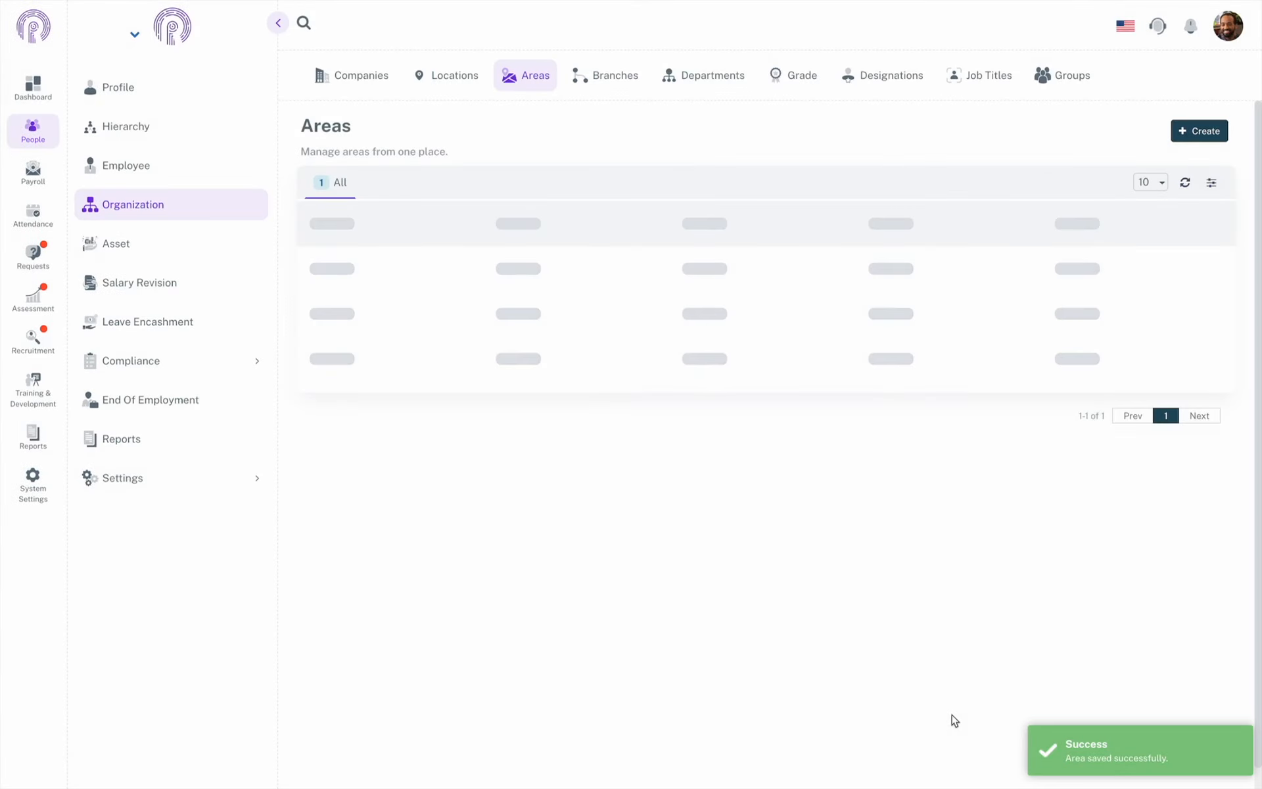
- Create and save a branch named ISB-Branch for the company Soft Solution at the Islamabad location
click(615, 78)
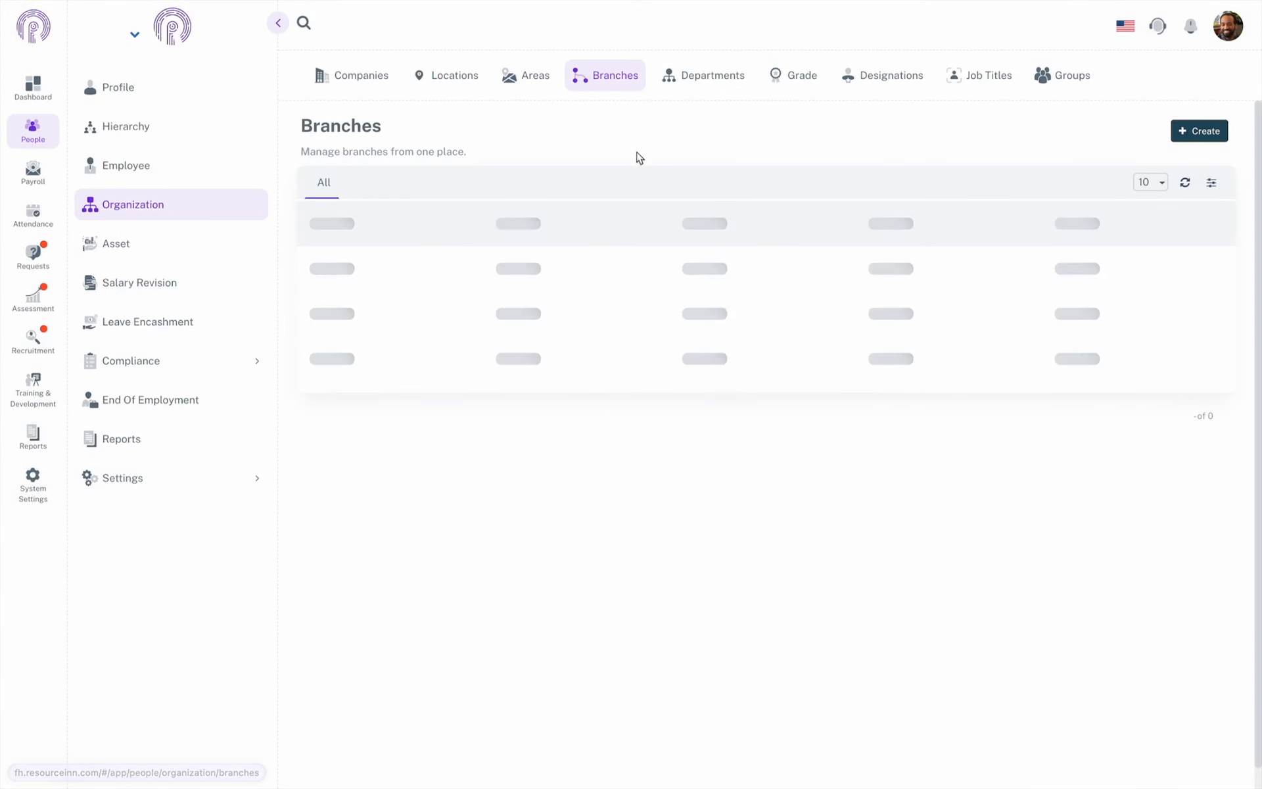
click(1209, 131)
click(645, 100)
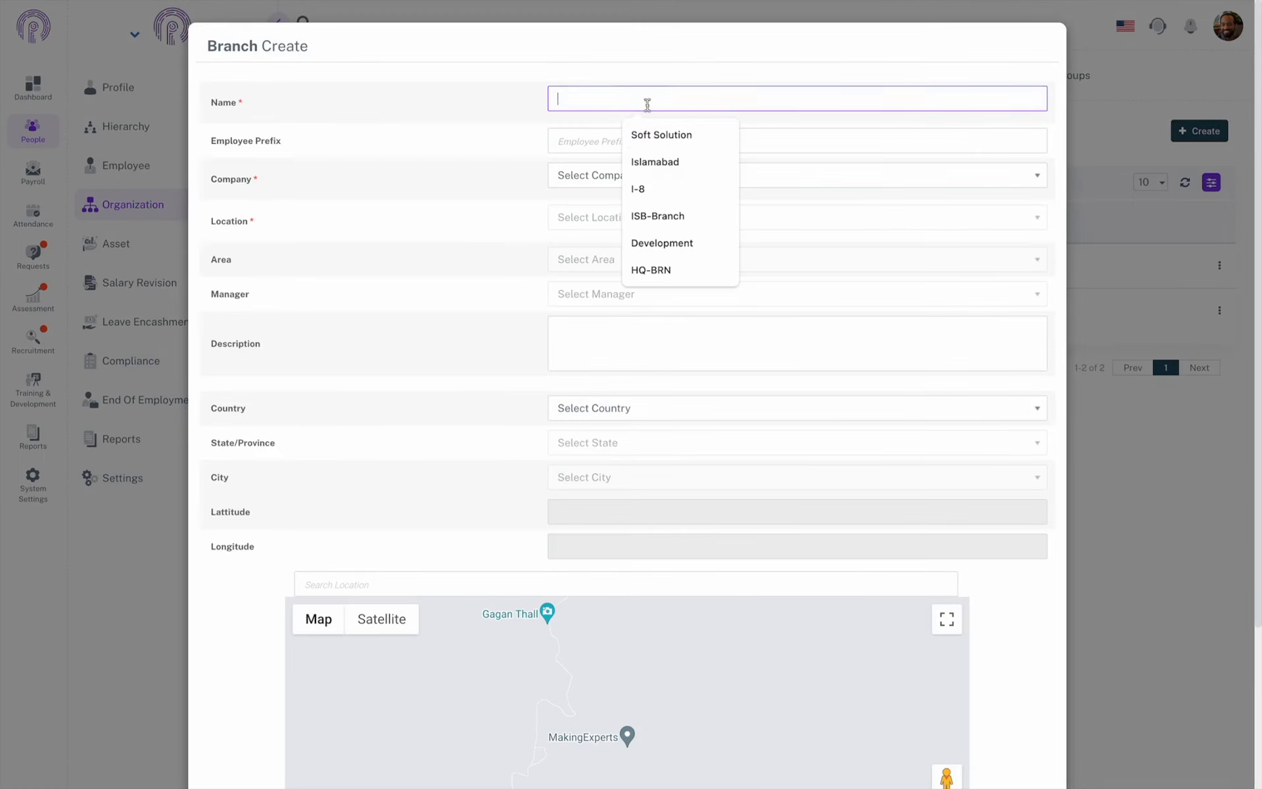
click(677, 222)
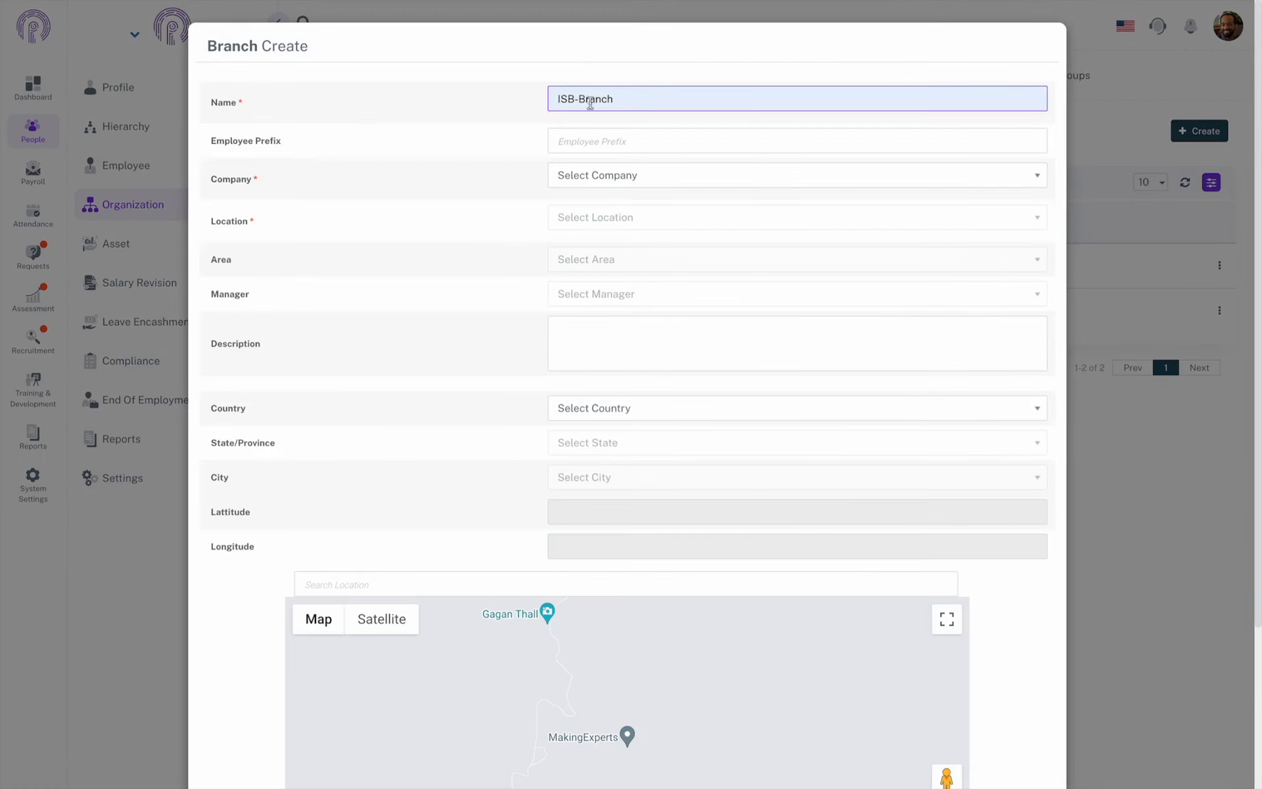
click(651, 176)
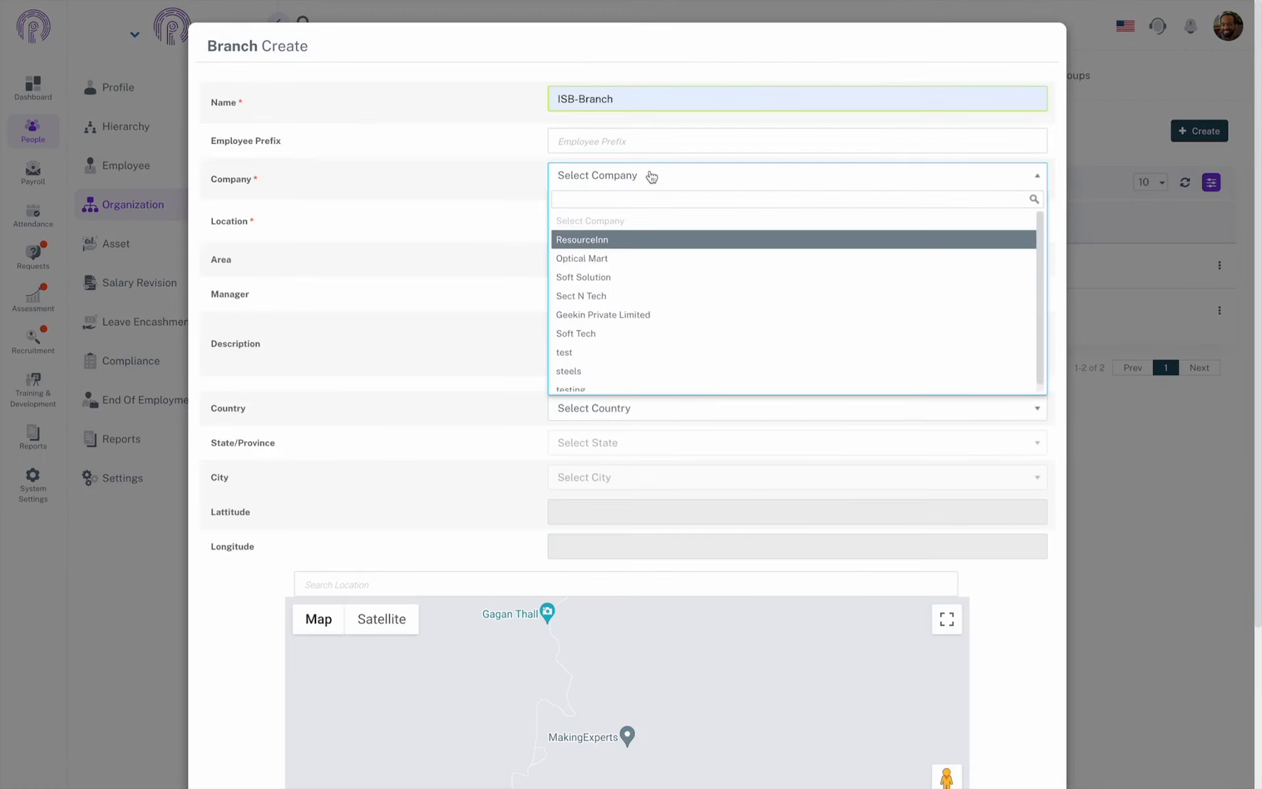
click(629, 281)
click(613, 215)
click(617, 318)
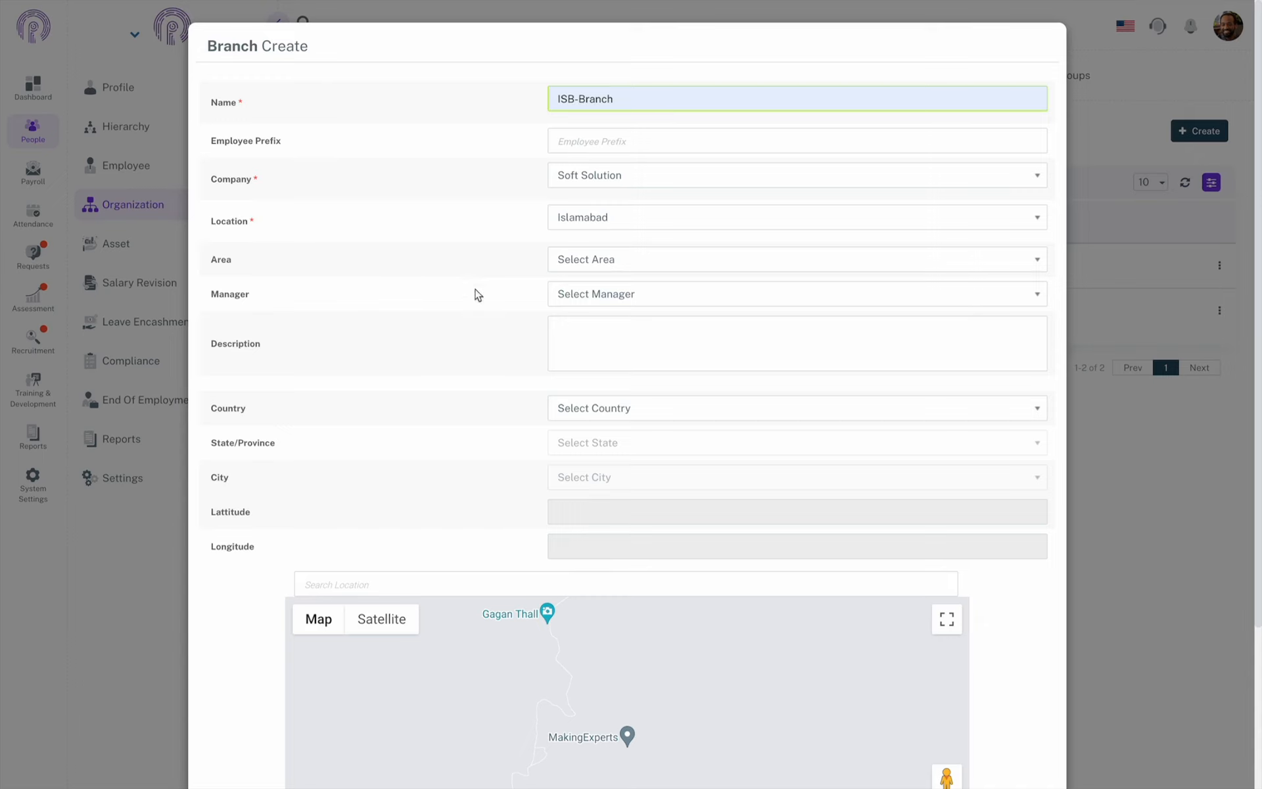
scroll(531, 477, down, 3)
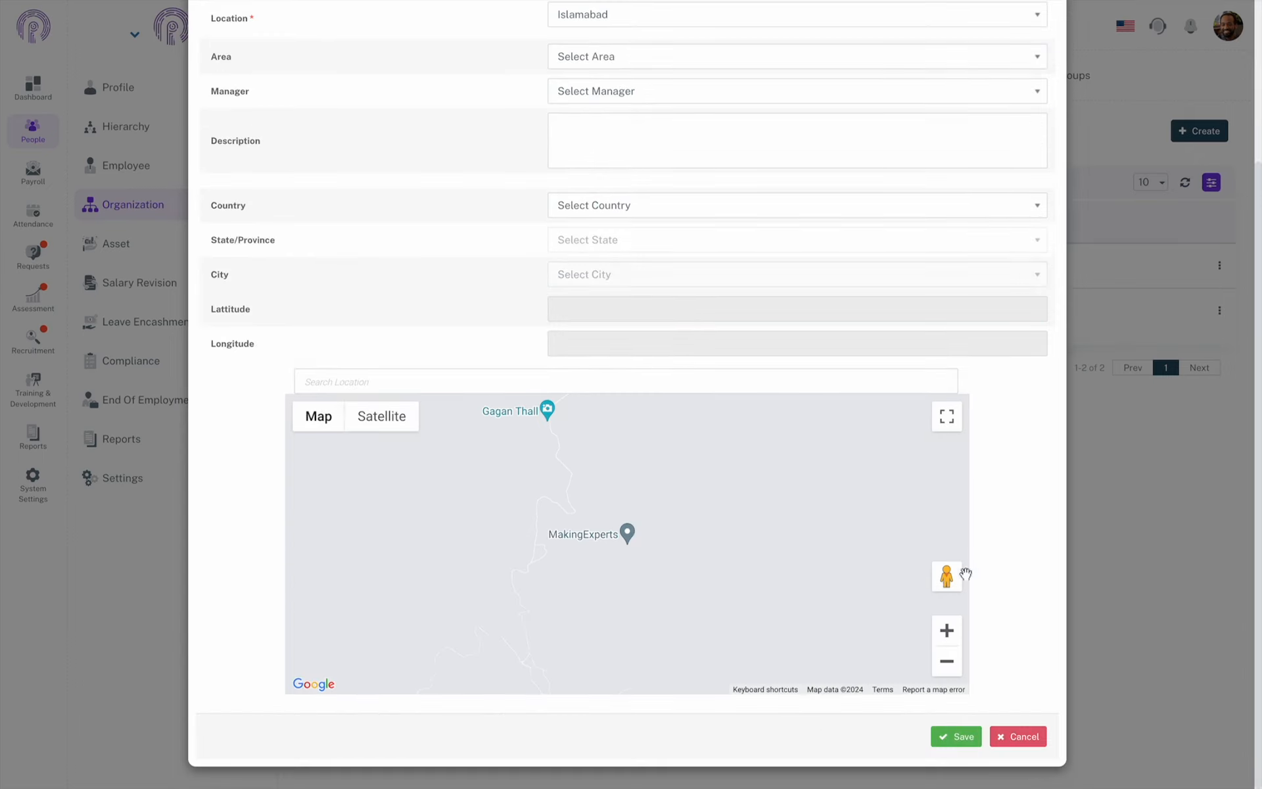
click(965, 738)
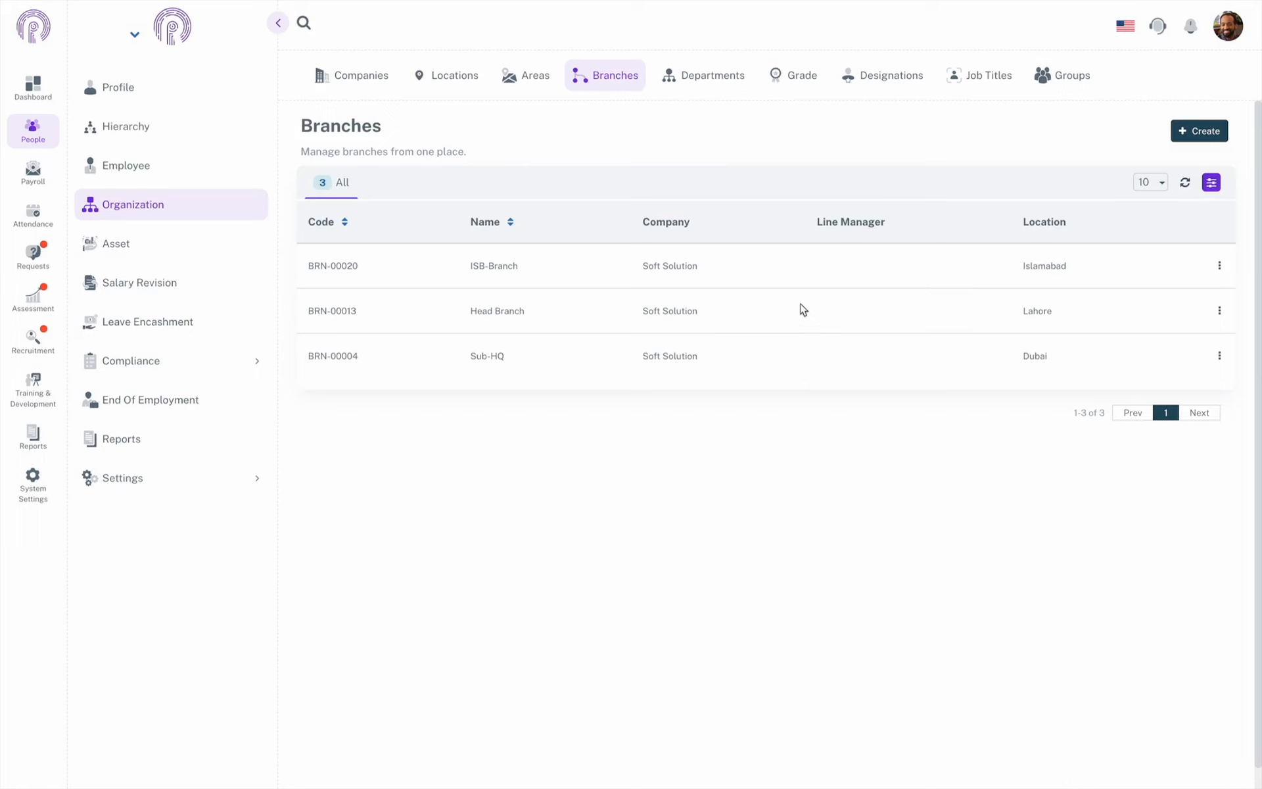
- Create and save a department named Development for the company Soft Solution
click(711, 88)
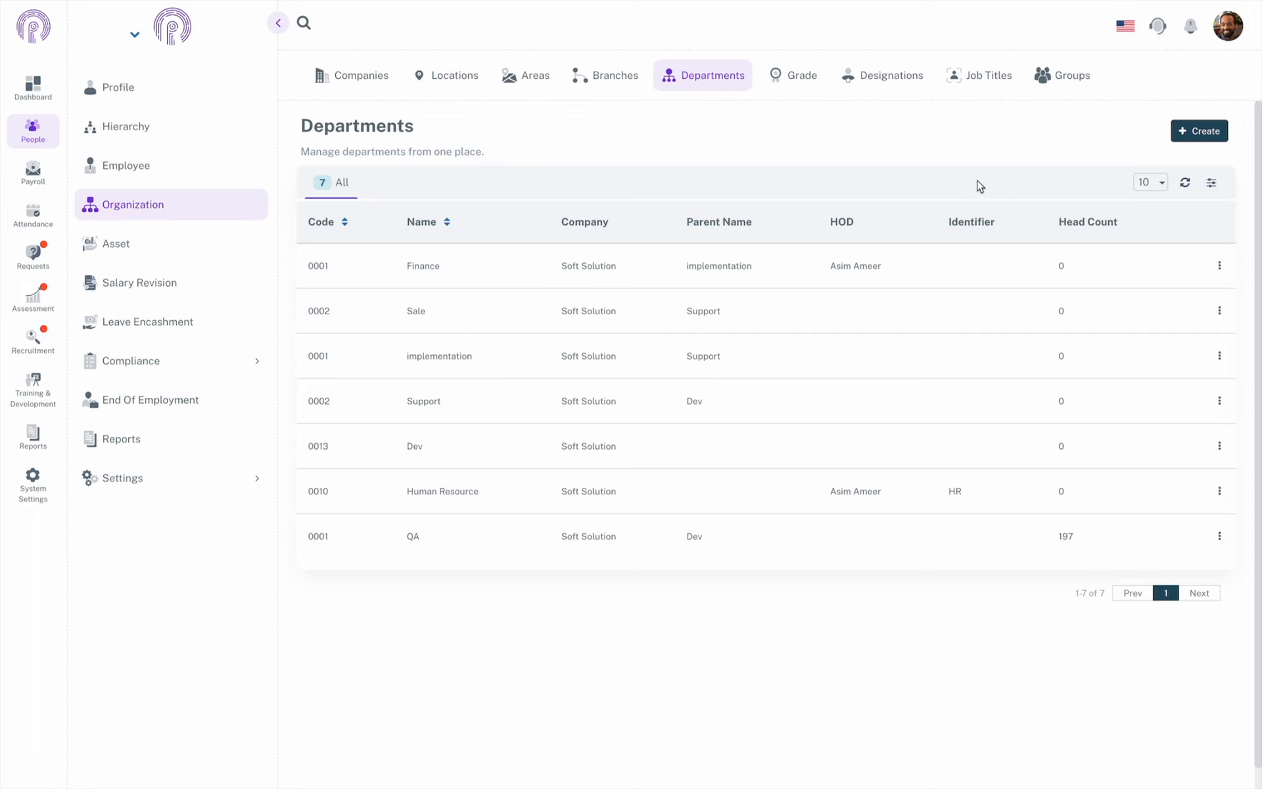
click(1204, 131)
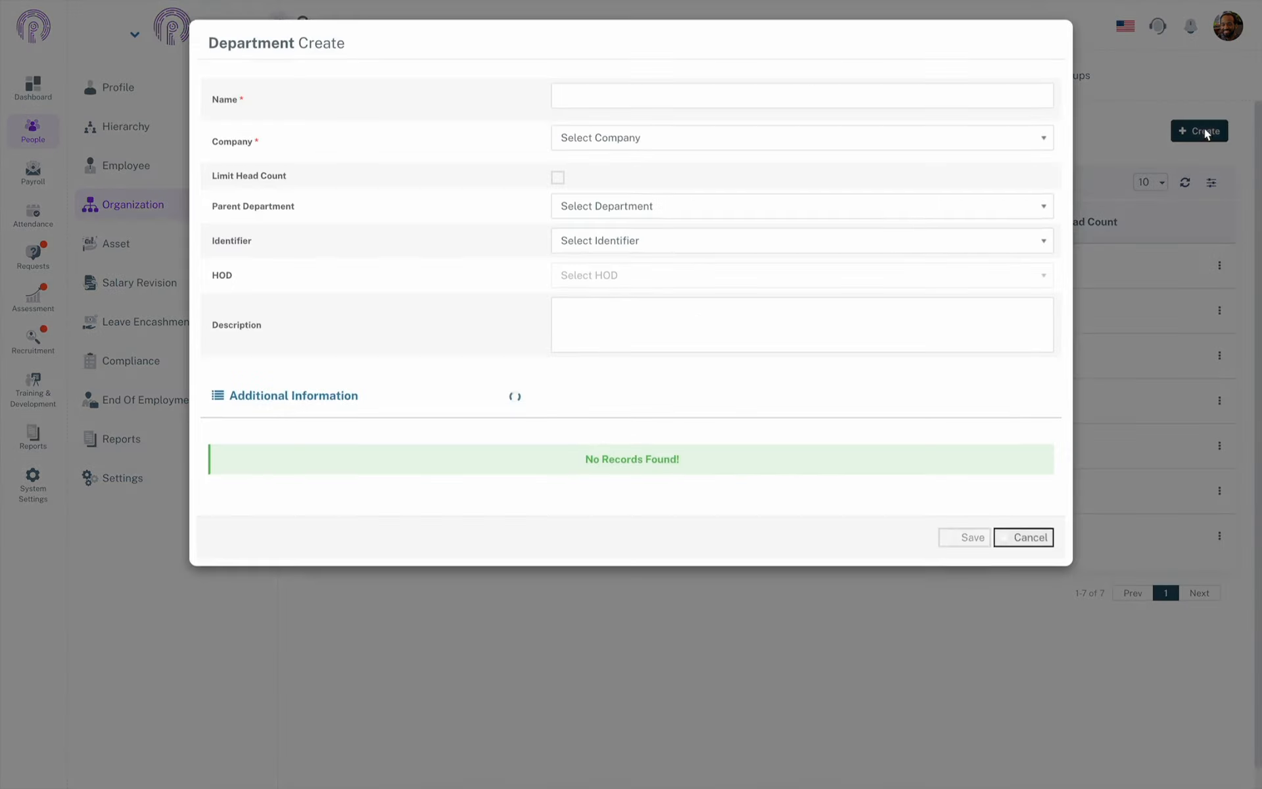
click(758, 98)
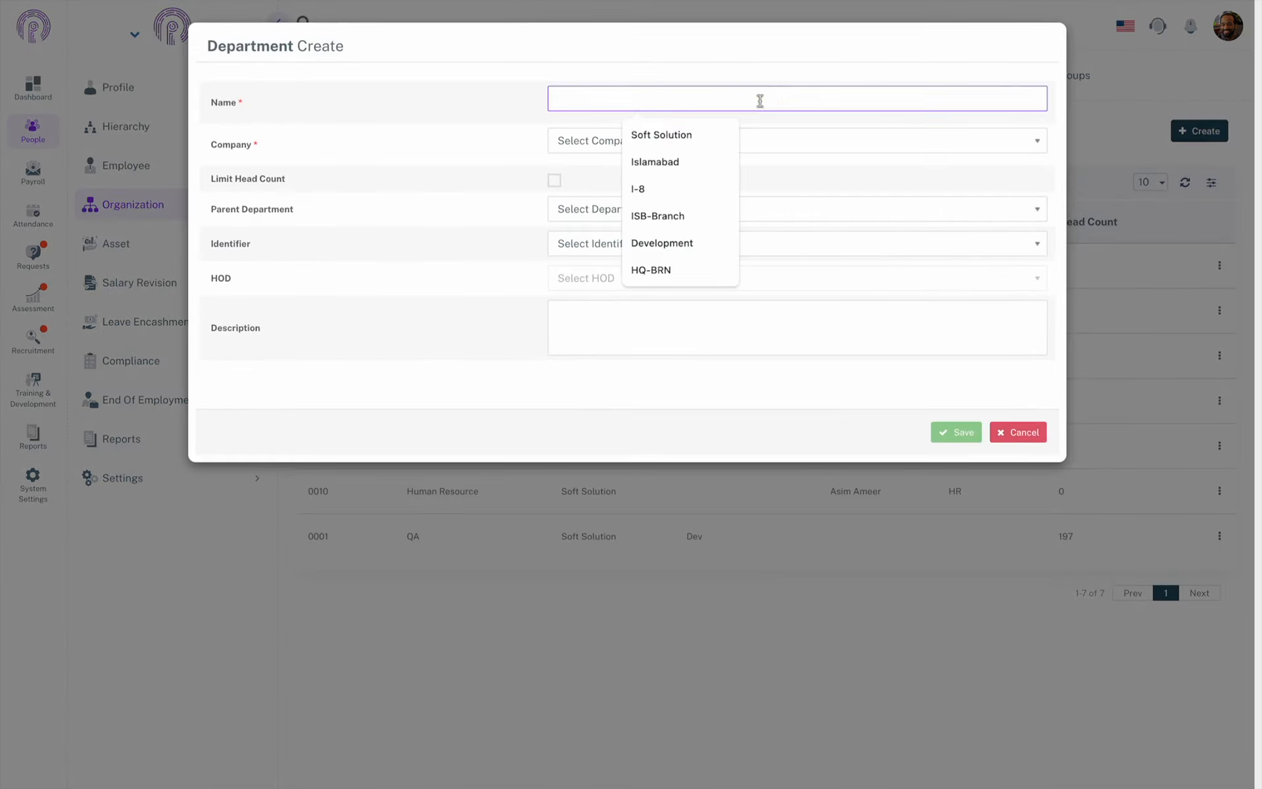
click(696, 244)
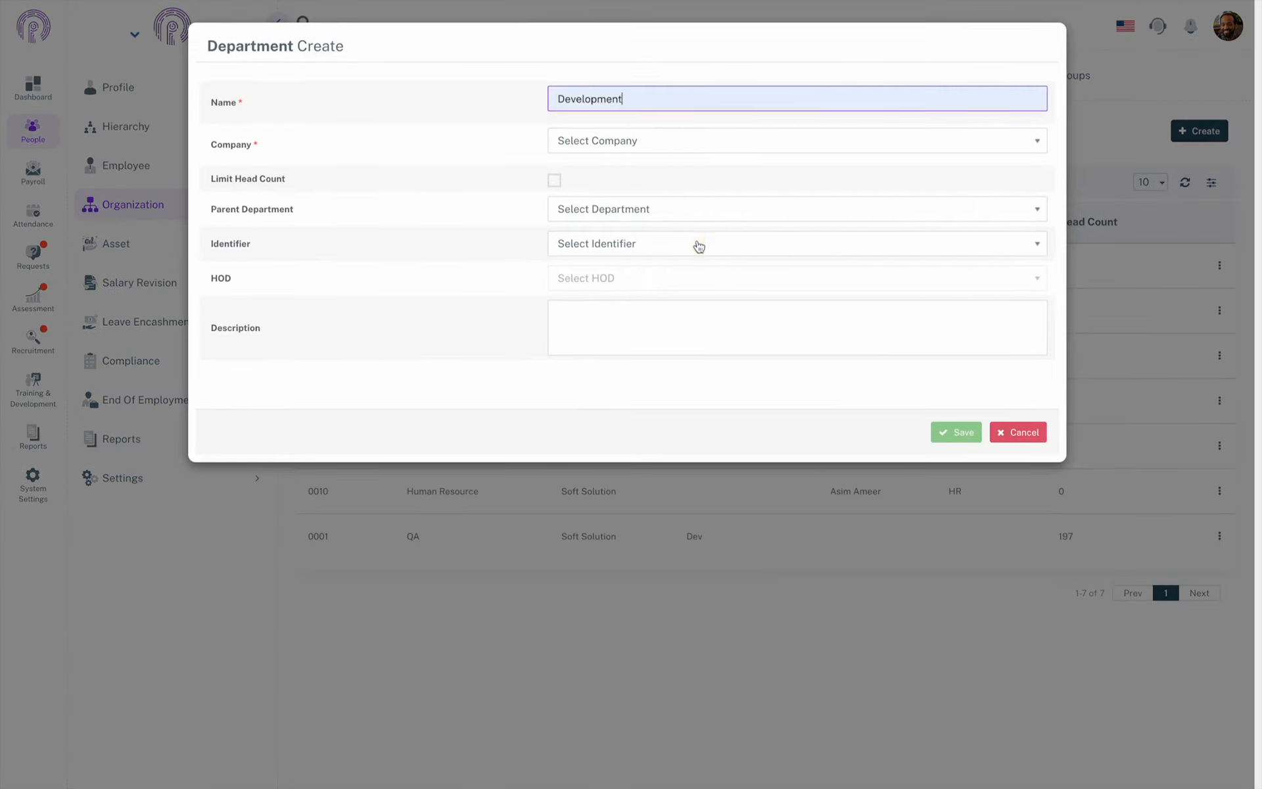
click(656, 146)
click(641, 243)
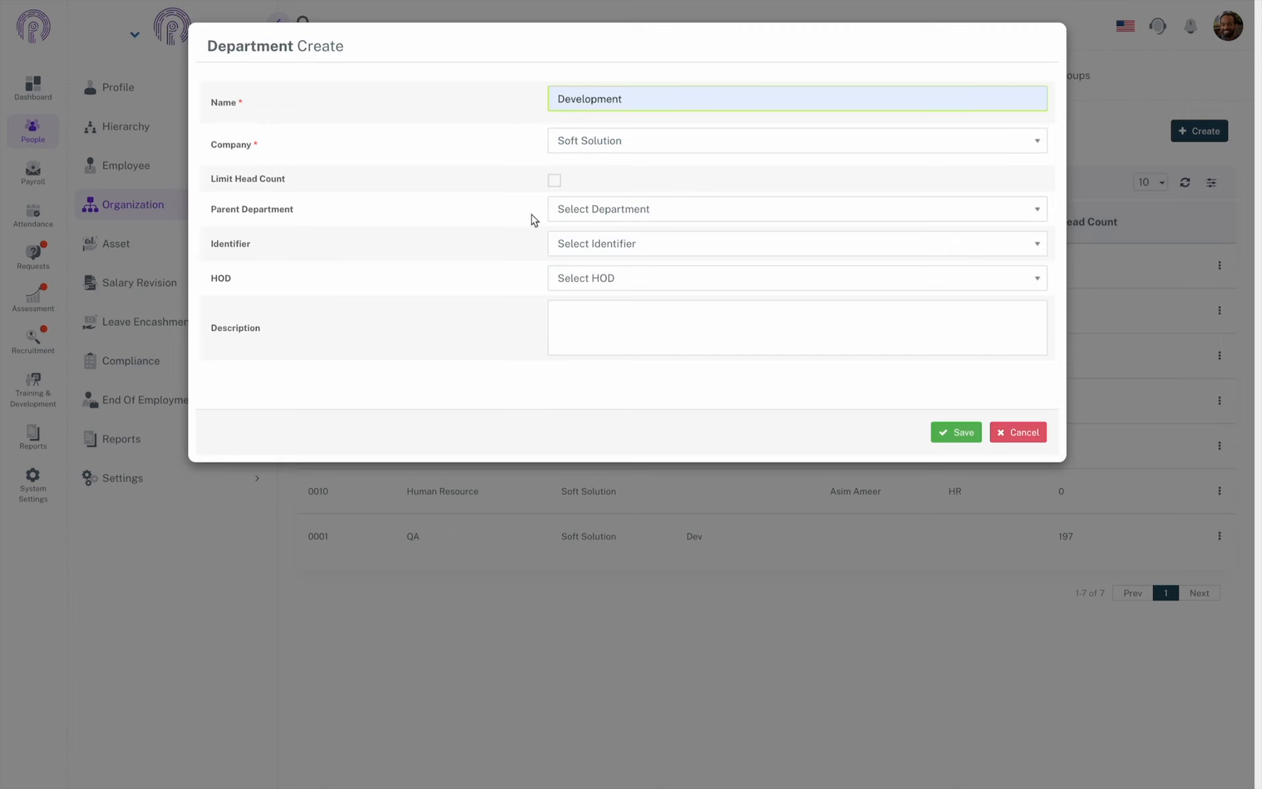
click(945, 435)
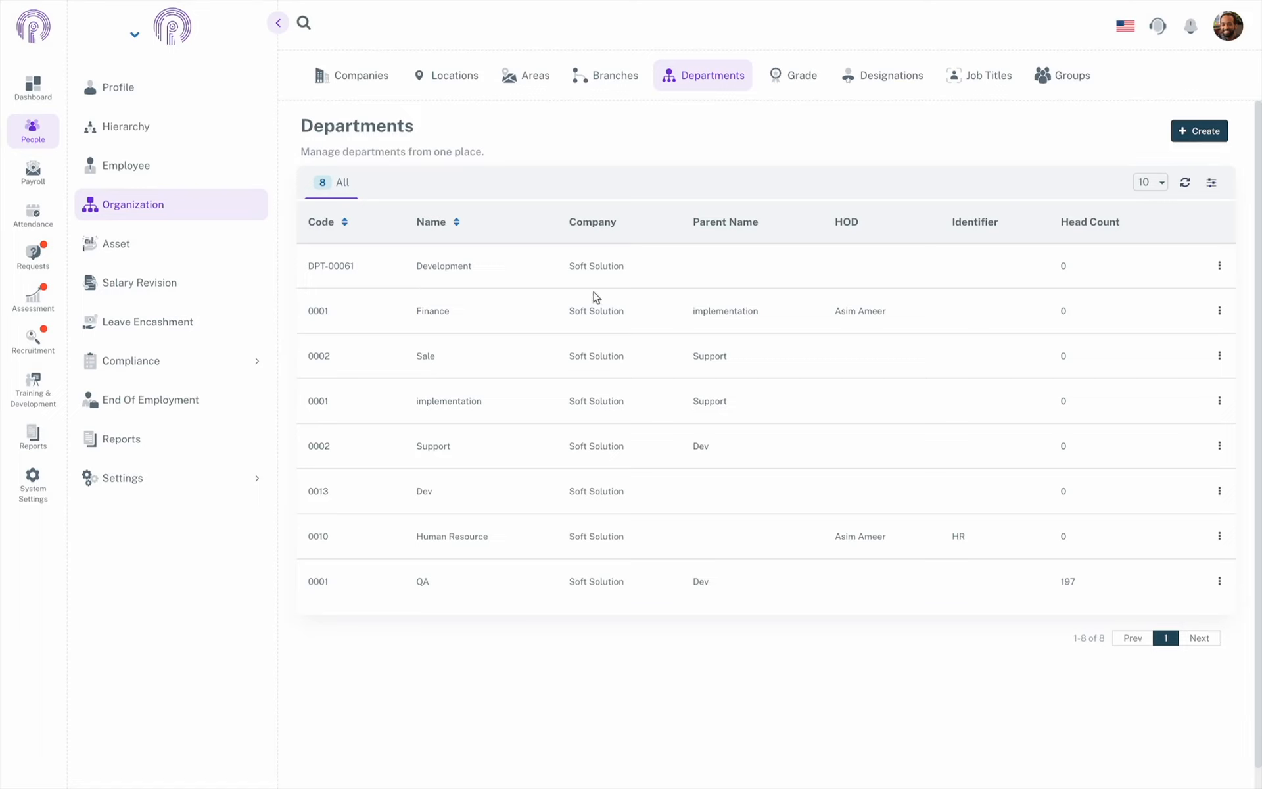
- Create and save a department named frontend Development for Soft Solution, with Development as its parent department
click(1197, 131)
click(631, 98)
text(frontend Development)
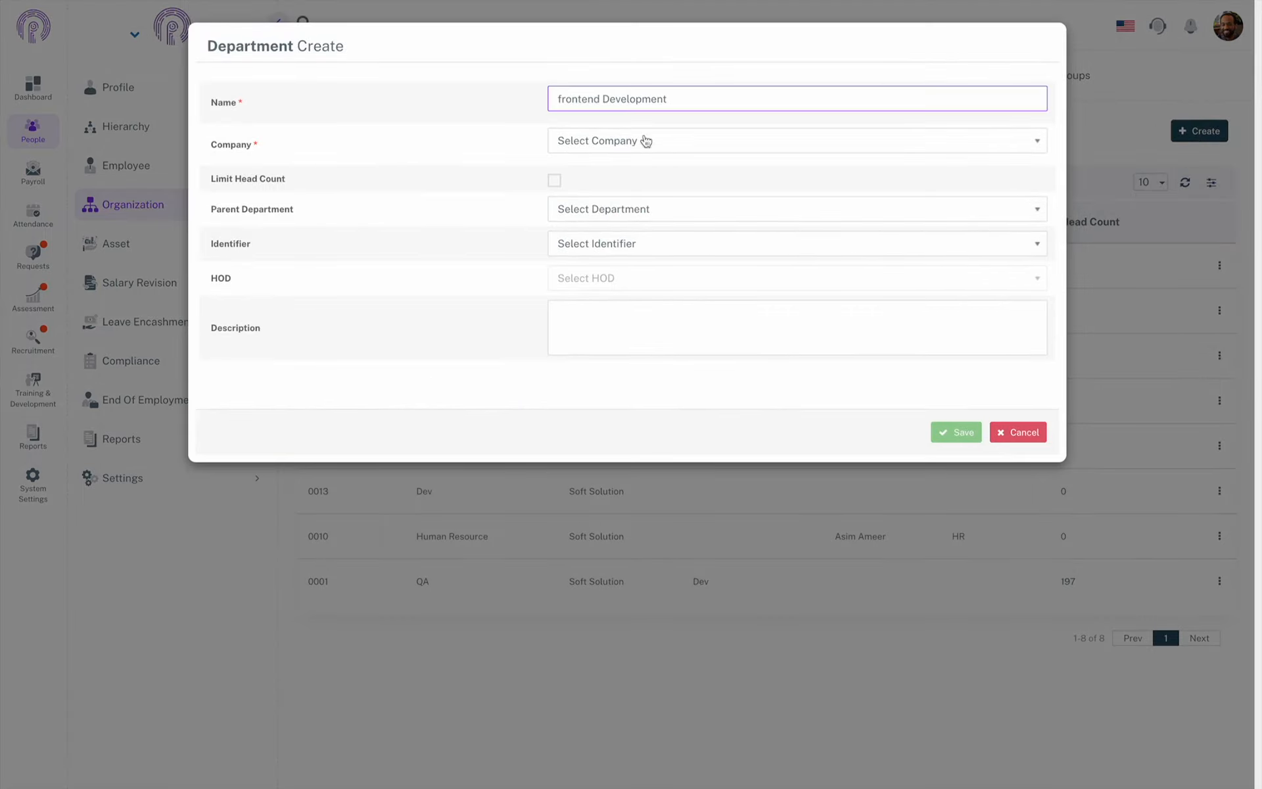
click(646, 141)
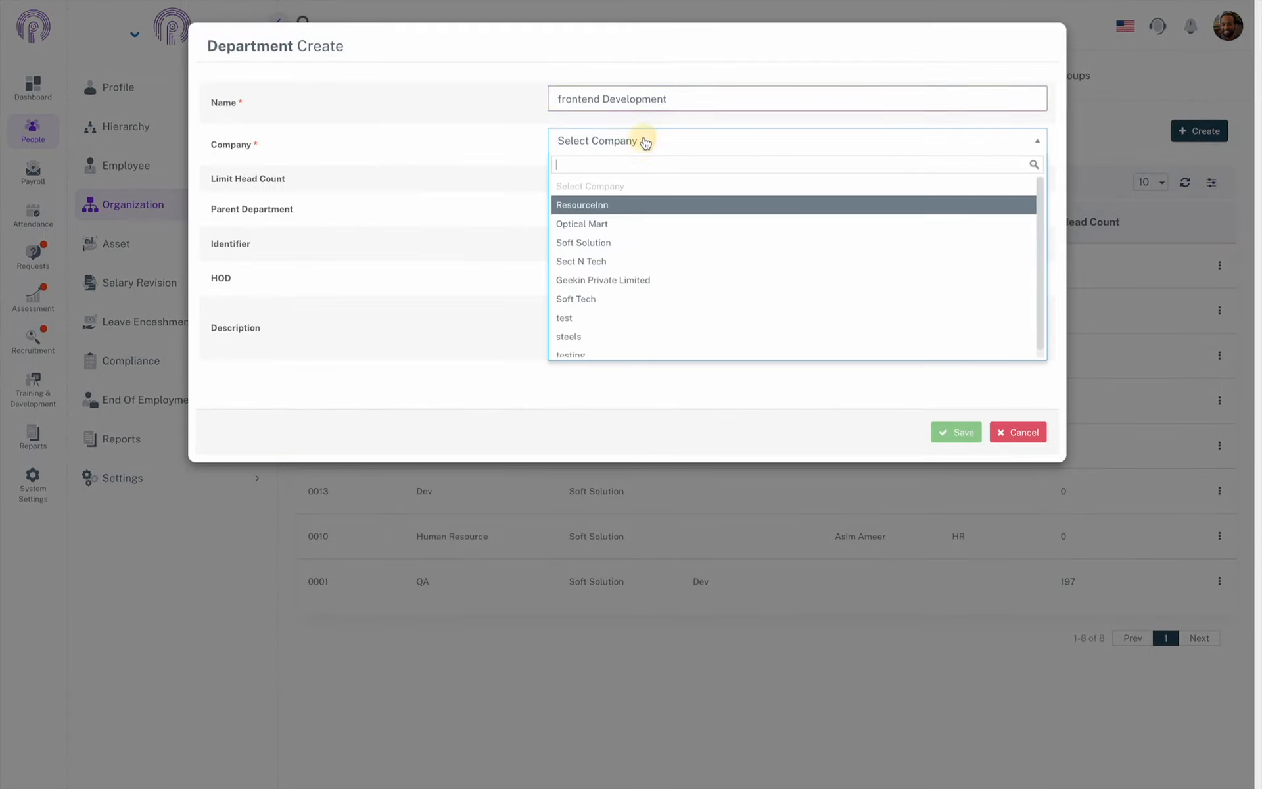
click(632, 244)
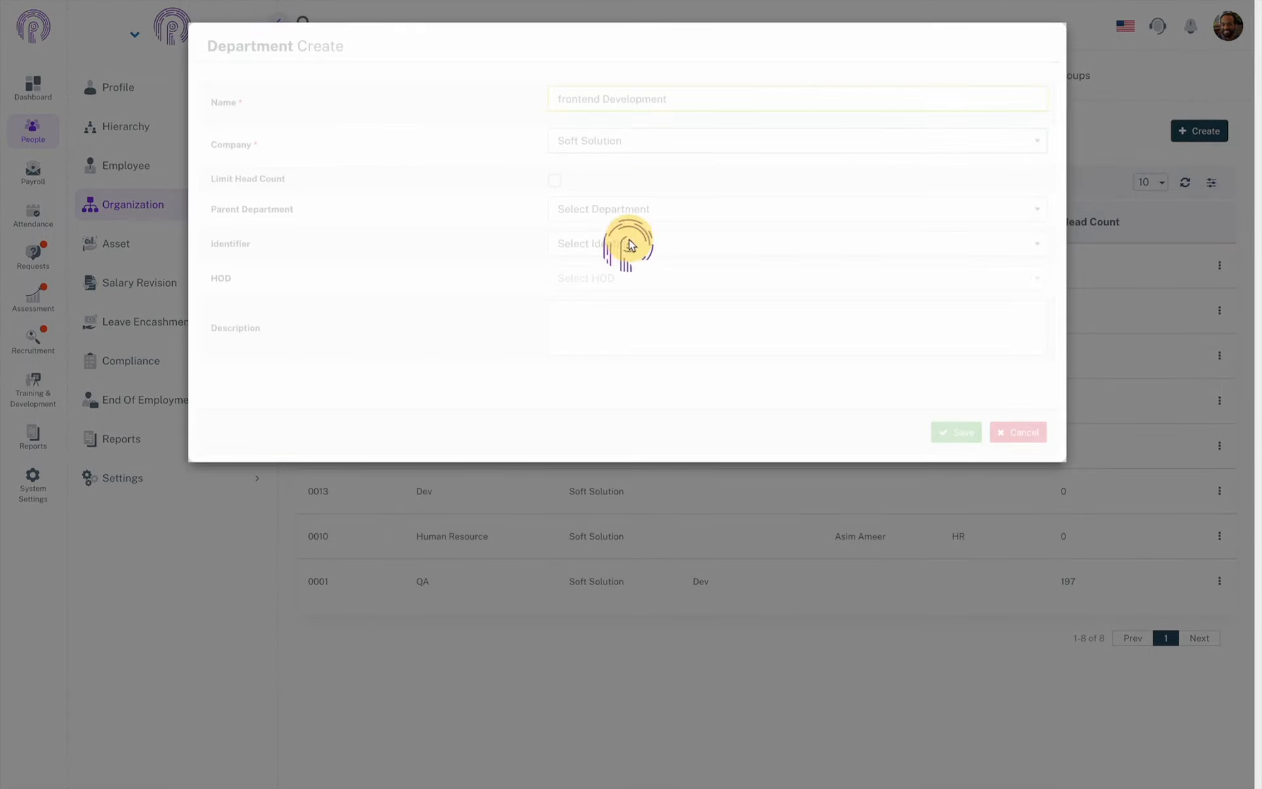
click(620, 210)
click(602, 271)
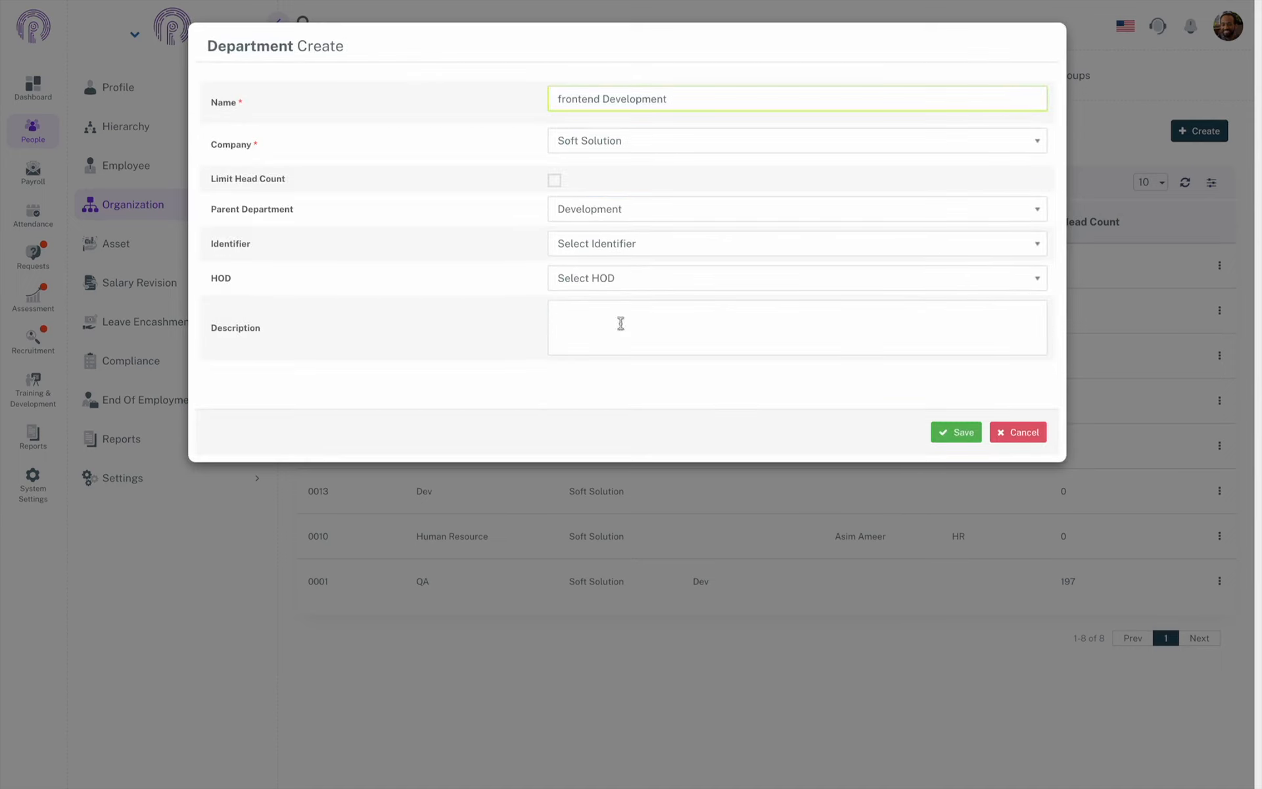
click(958, 434)
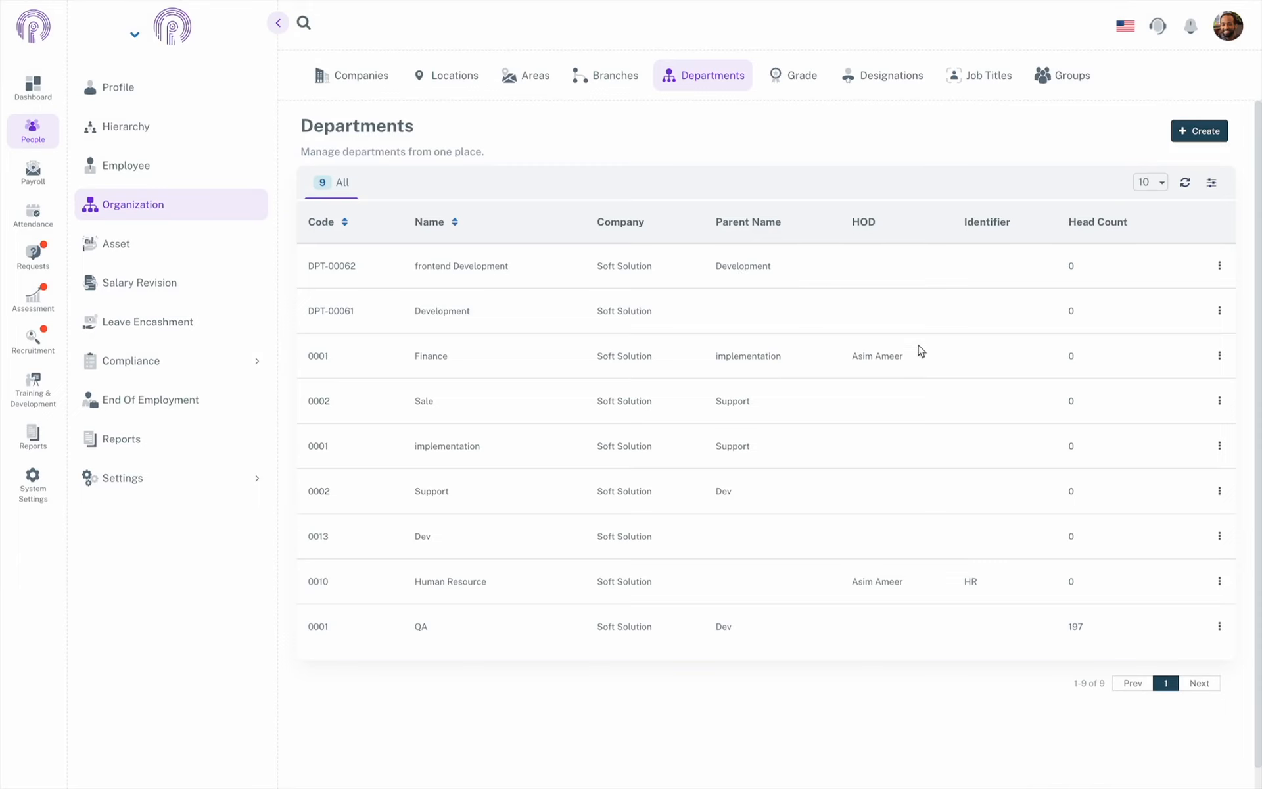
- Examine the Human Resource department's identifier and HOD settings in its edit form, and close it without saving
click(1219, 581)
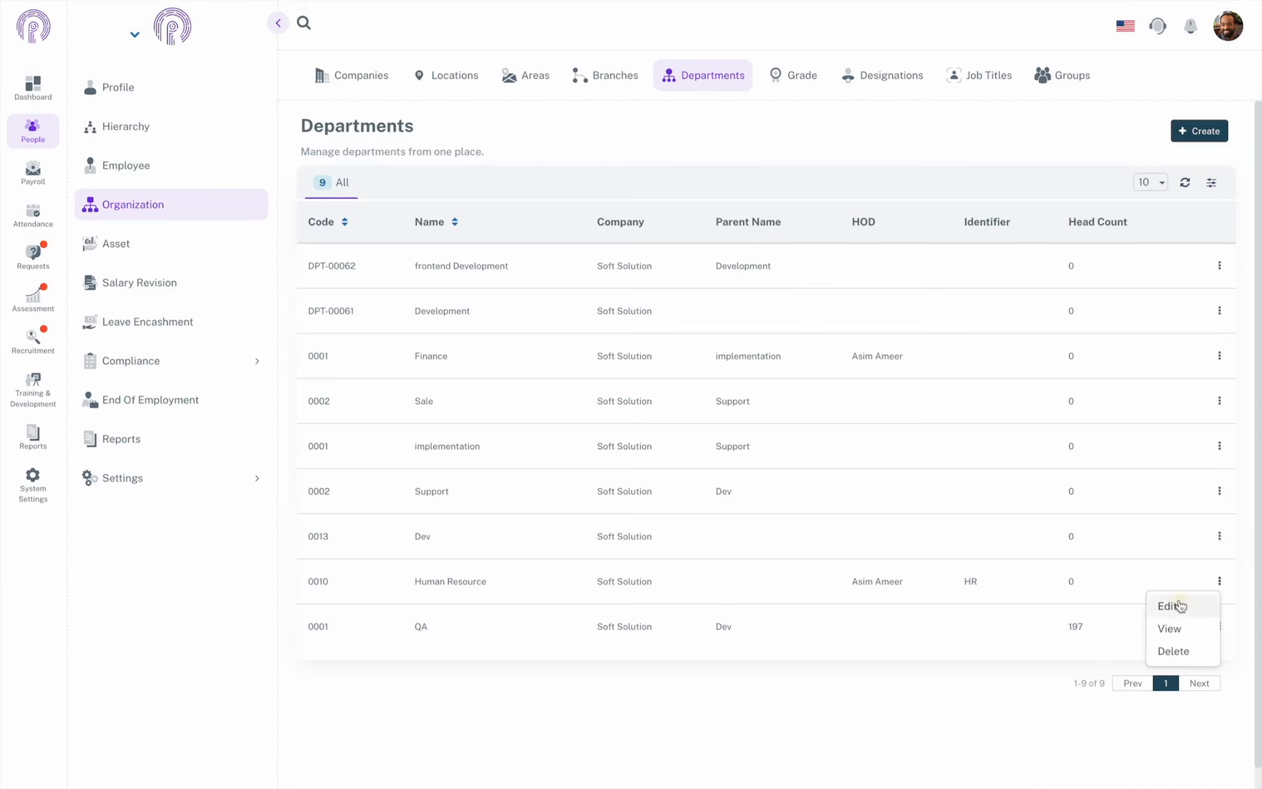
click(1173, 606)
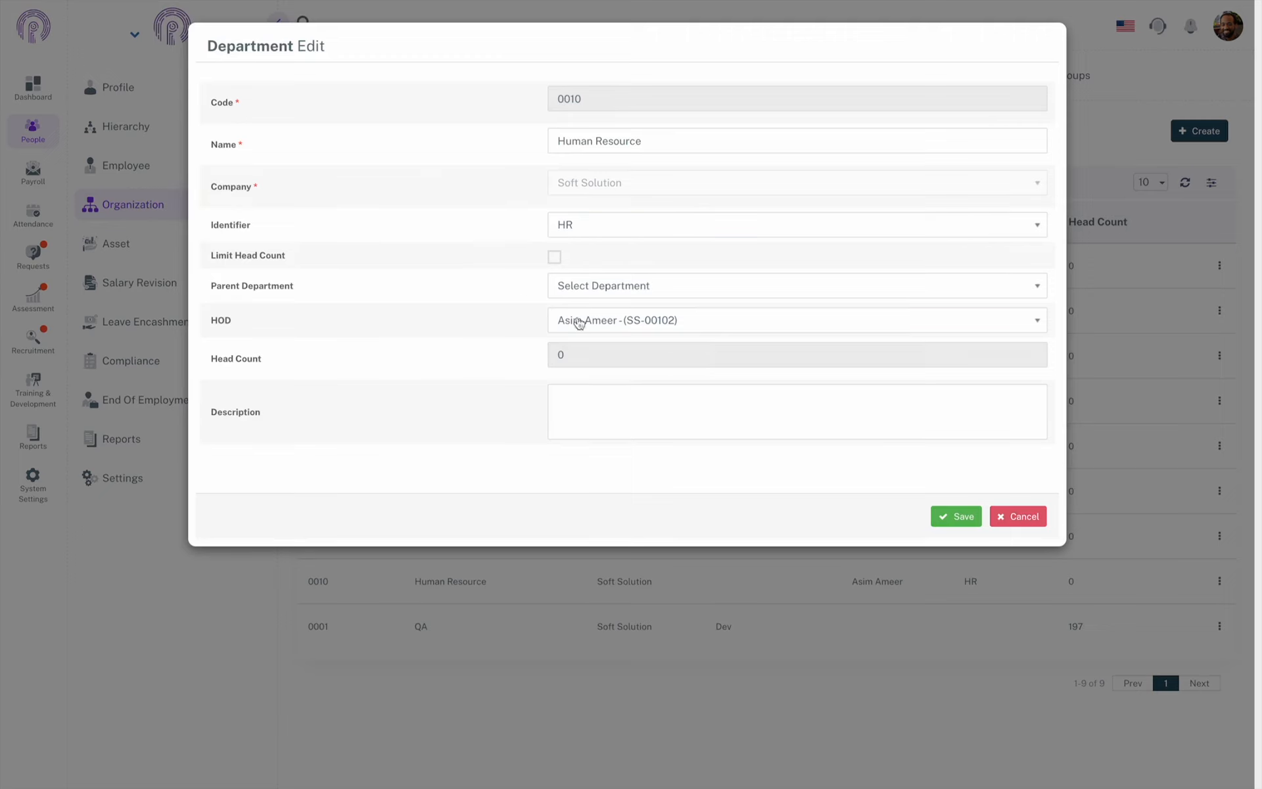
click(1029, 525)
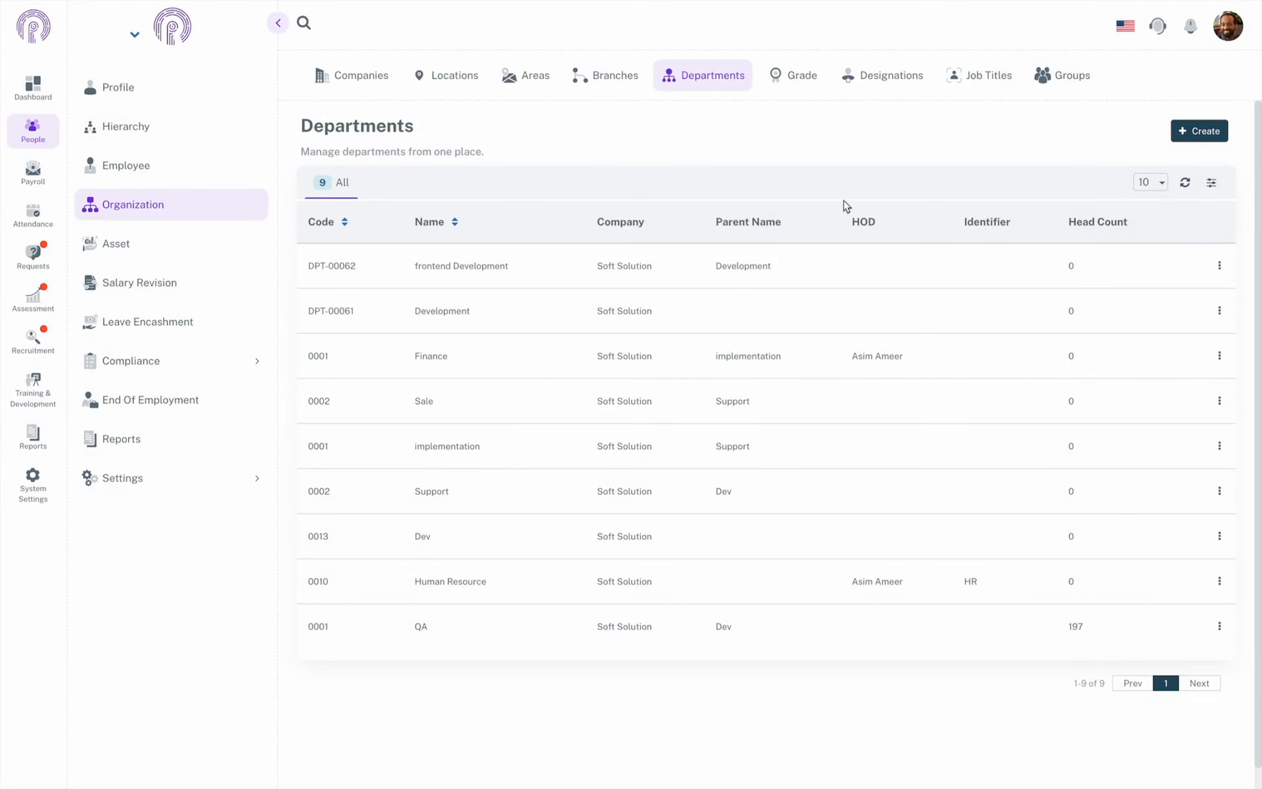
- Create and save a grade named A for the company Soft Solution, without levels or benefits
click(802, 82)
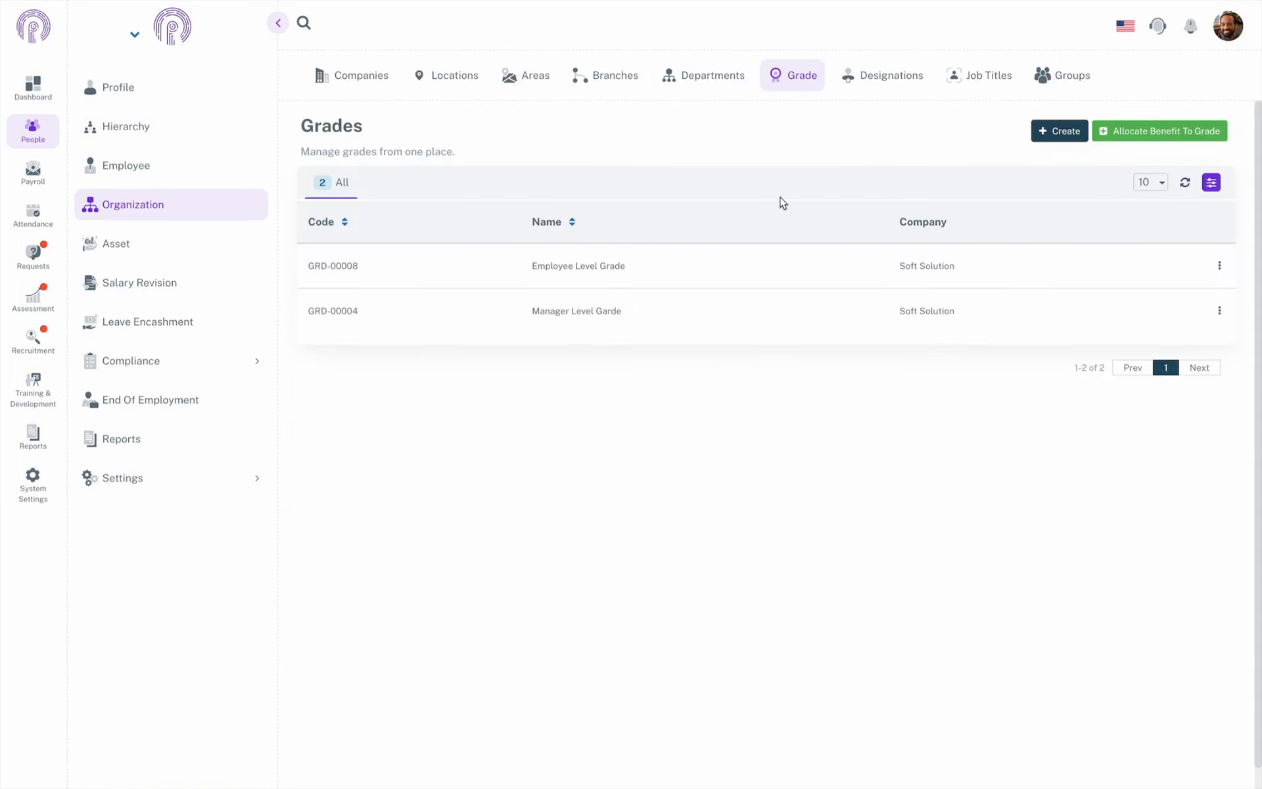
click(1055, 131)
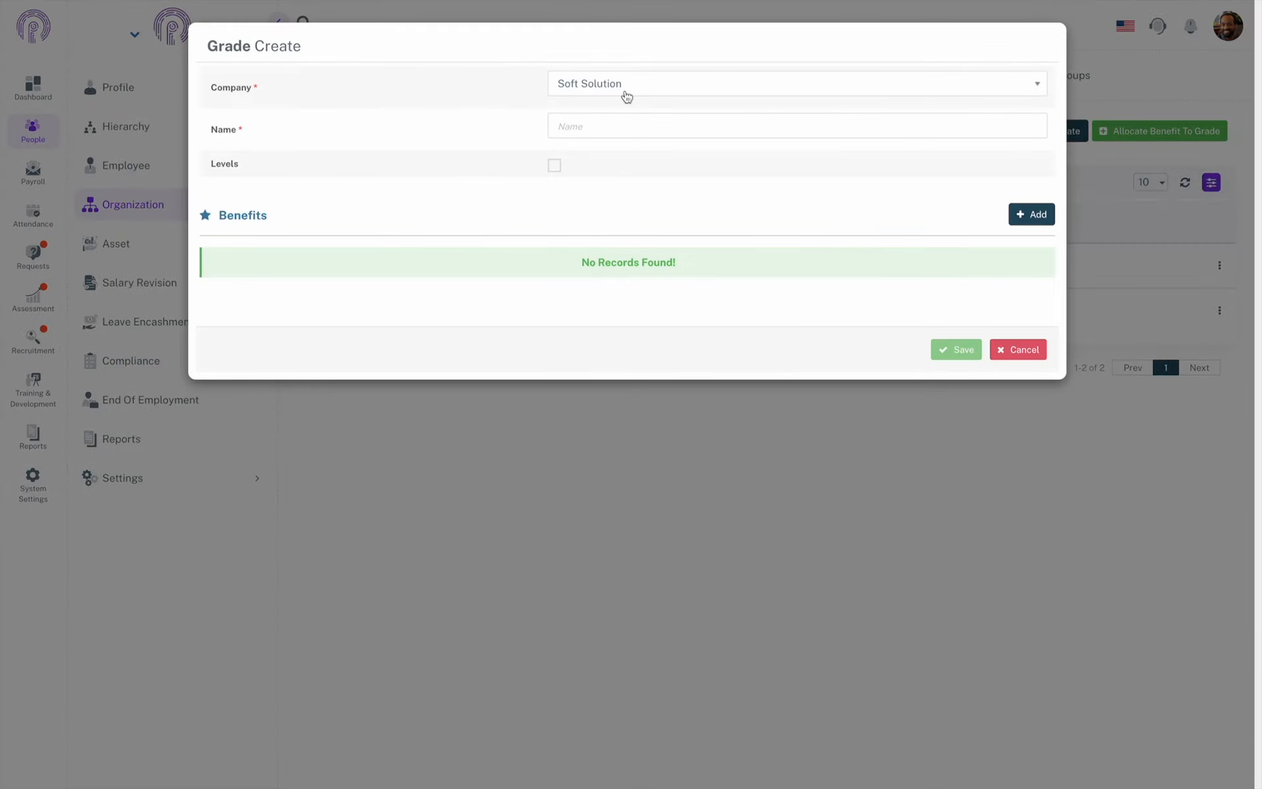
click(632, 125)
text(A)
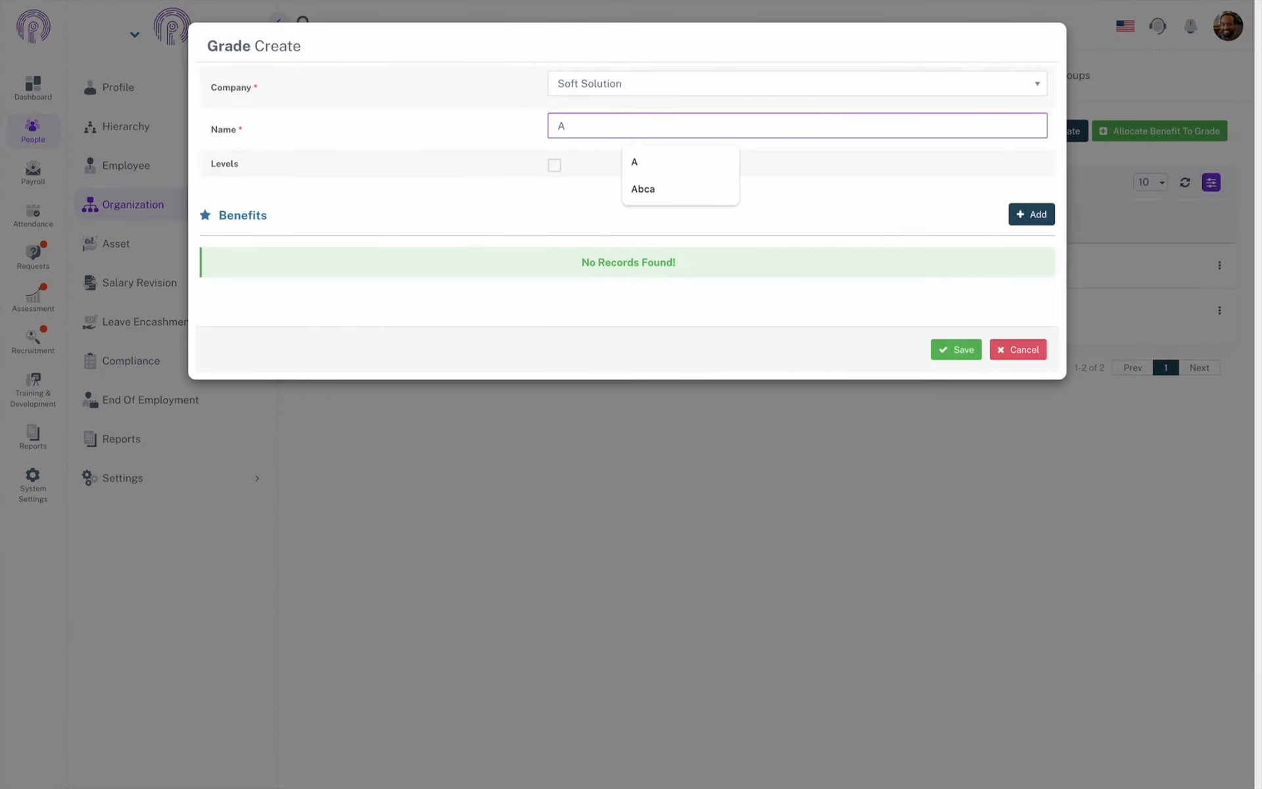
click(511, 206)
click(956, 349)
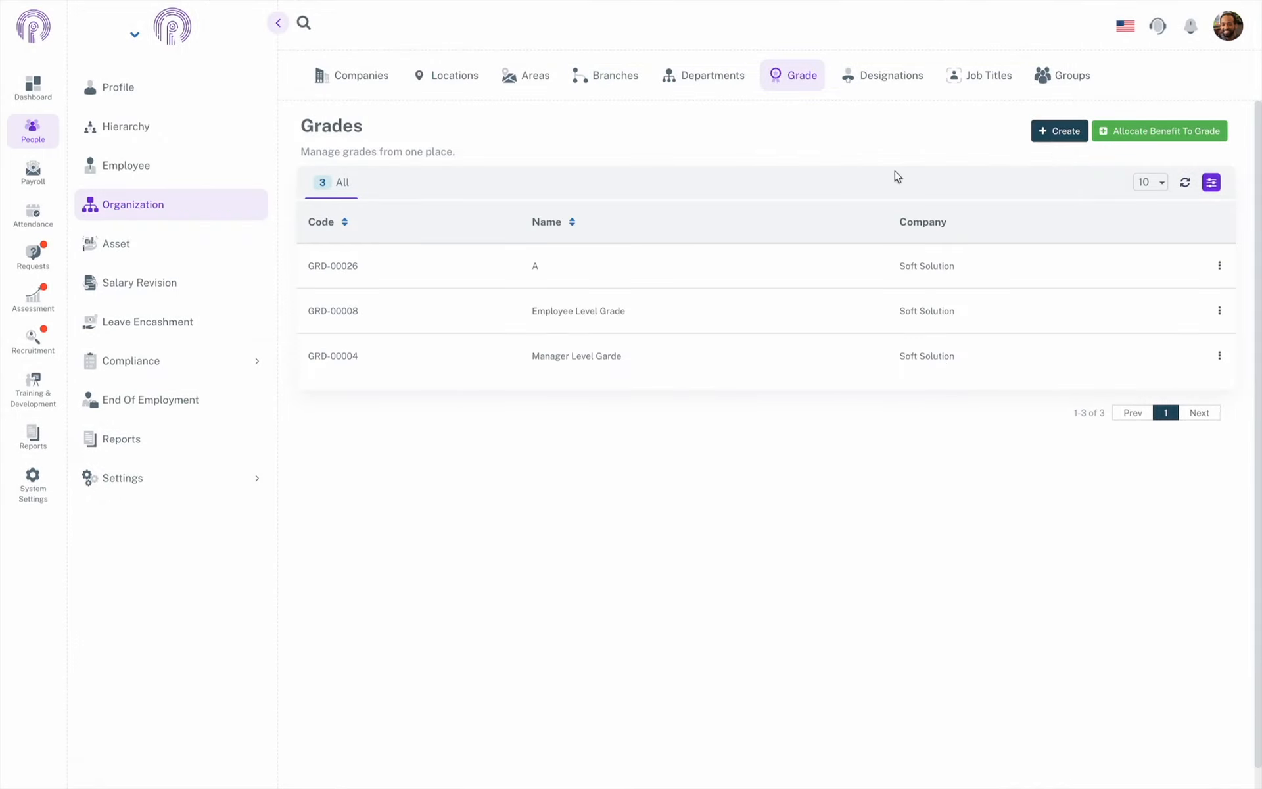
- Create and save the designations Manager and HOD for the company Soft Solution
click(908, 87)
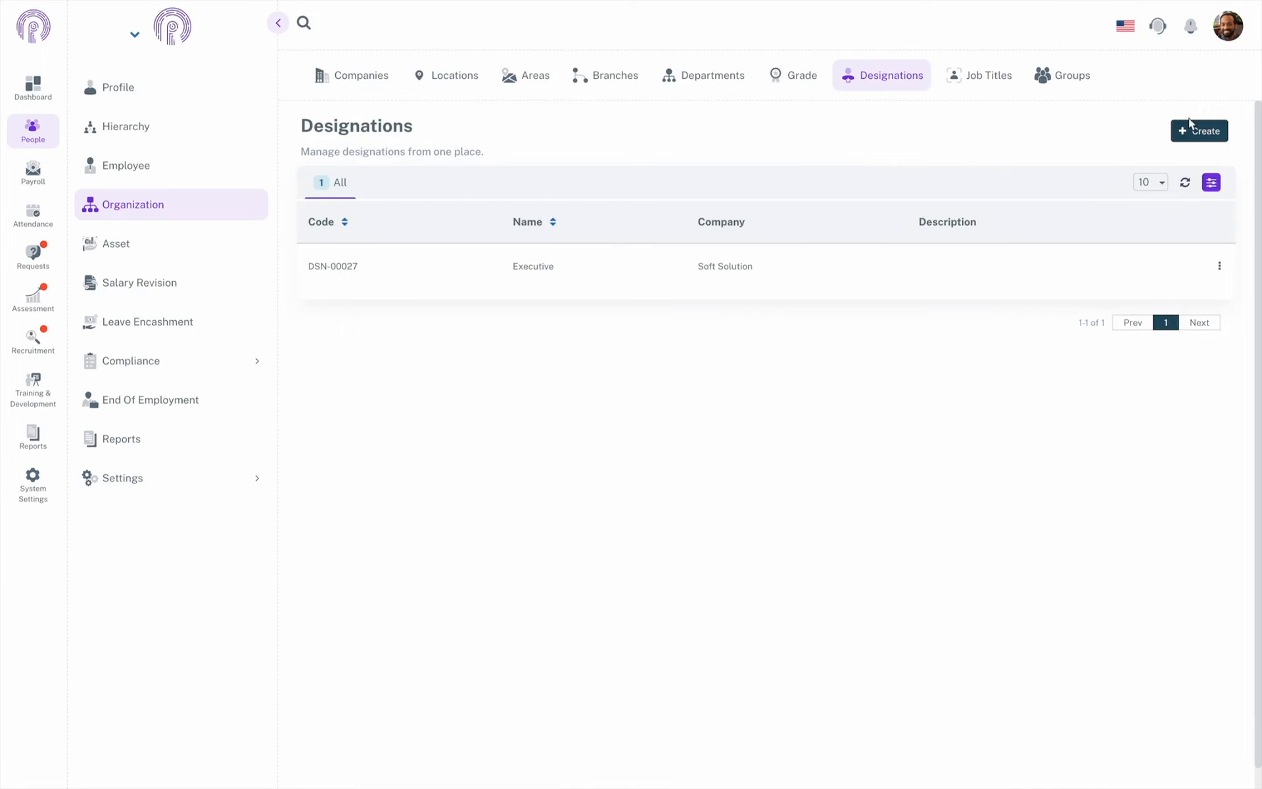
click(1194, 136)
click(750, 92)
text(Manager)
click(731, 138)
click(687, 243)
click(952, 281)
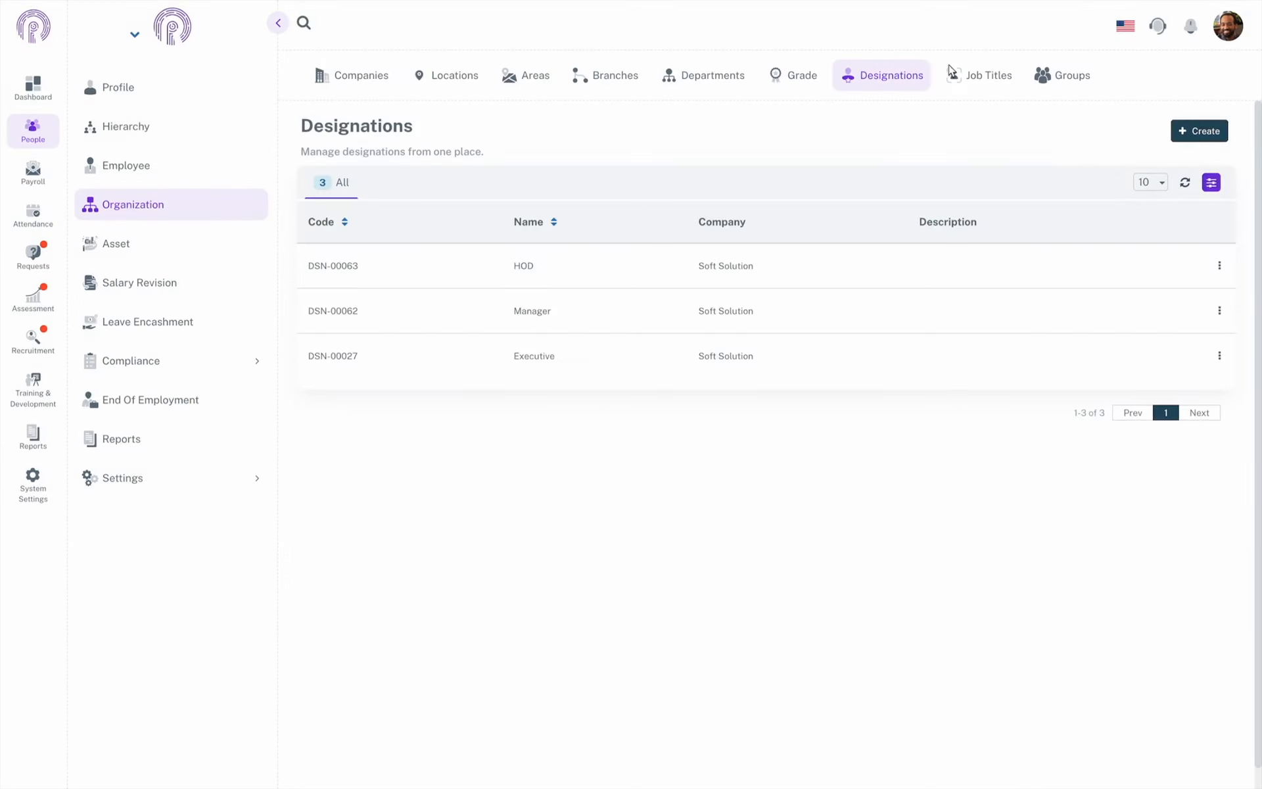
- Examine the form for creating a job title, including its Limit Head Count option, and close it without saving
click(960, 77)
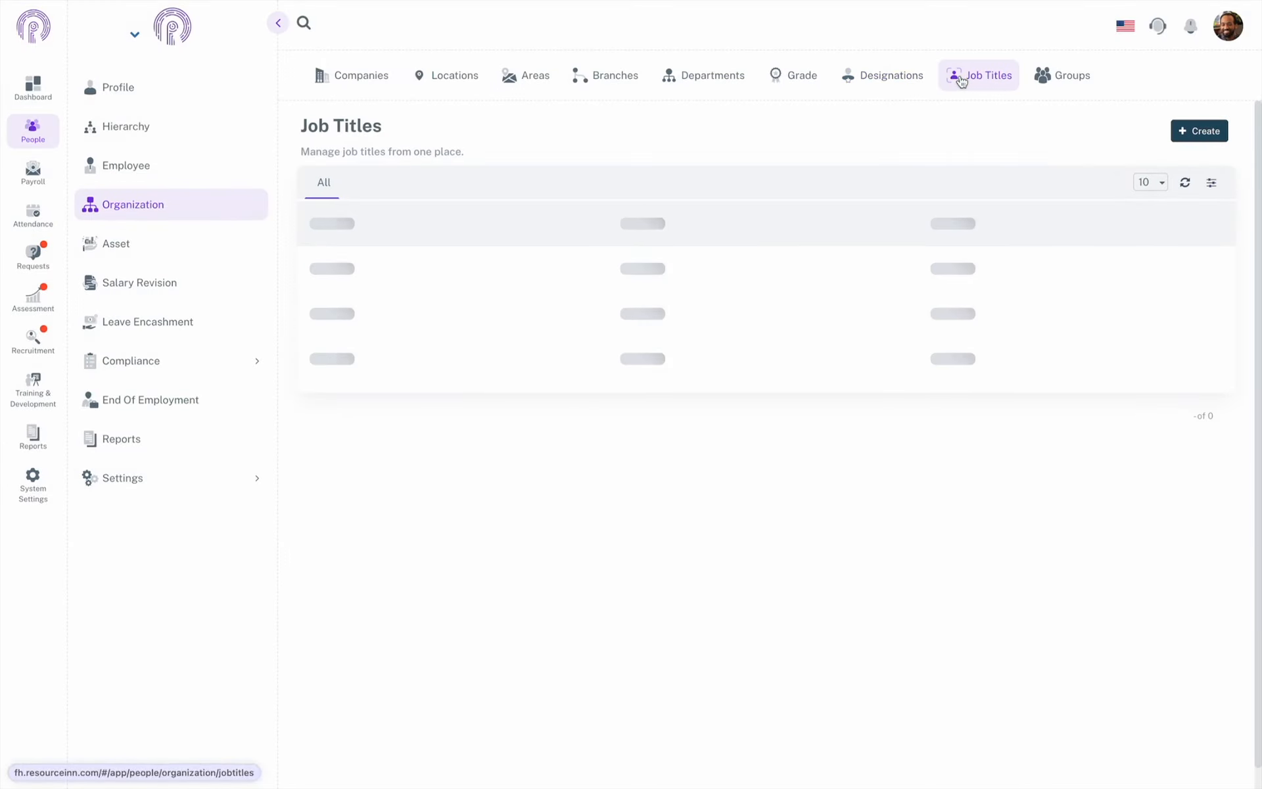
click(1200, 133)
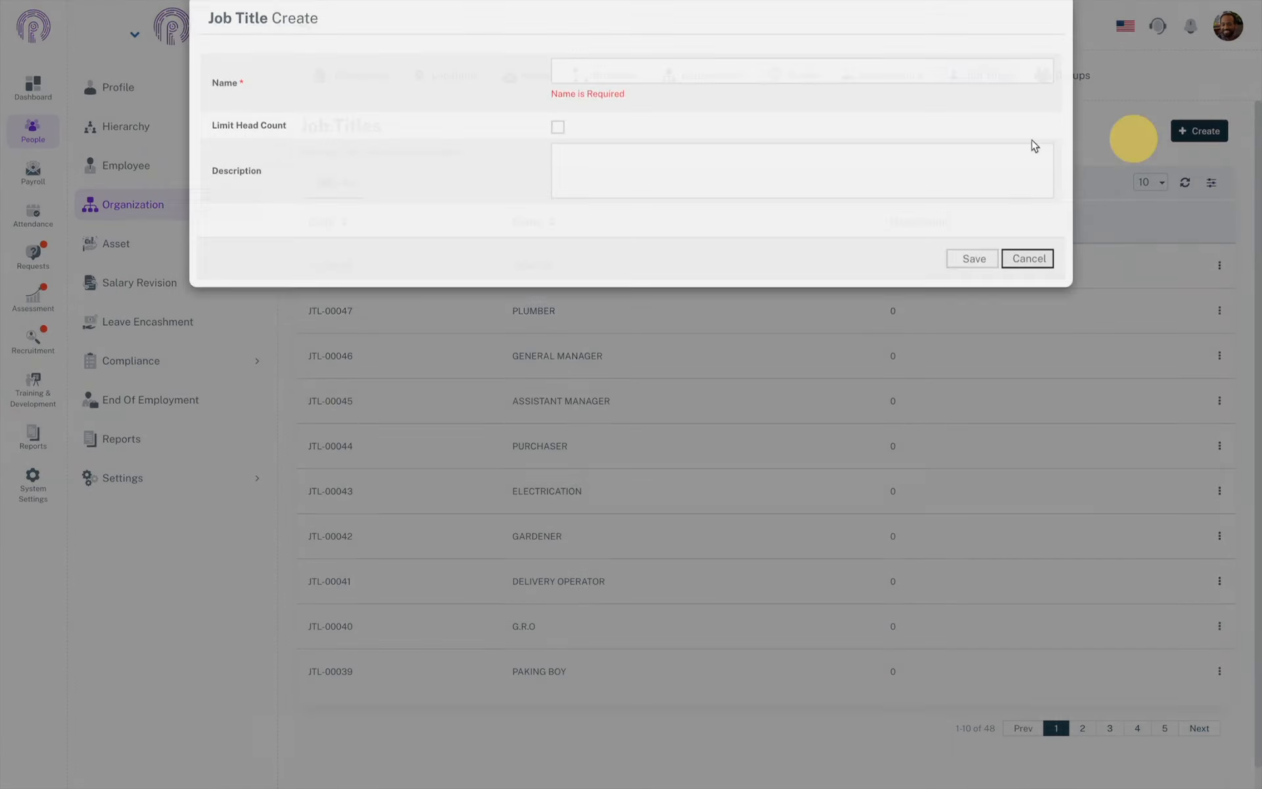
click(585, 146)
click(644, 138)
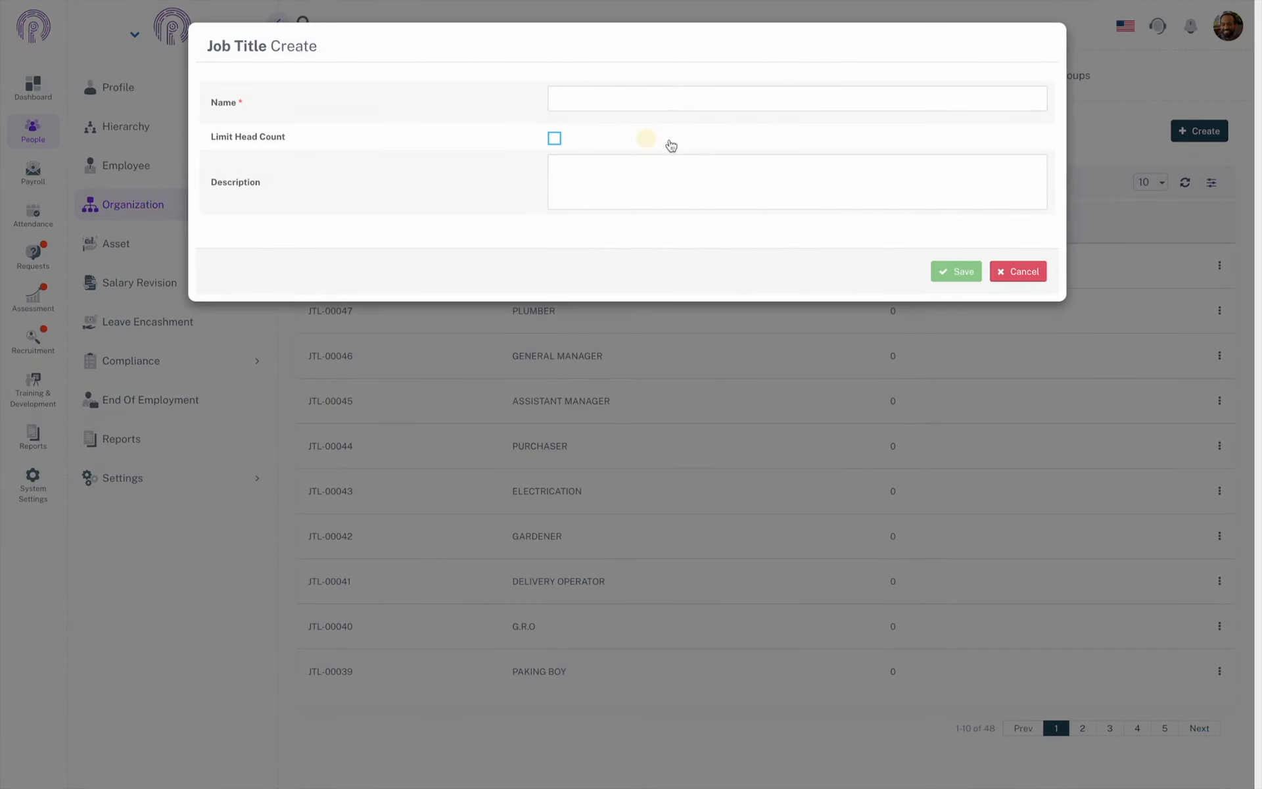
click(1003, 278)
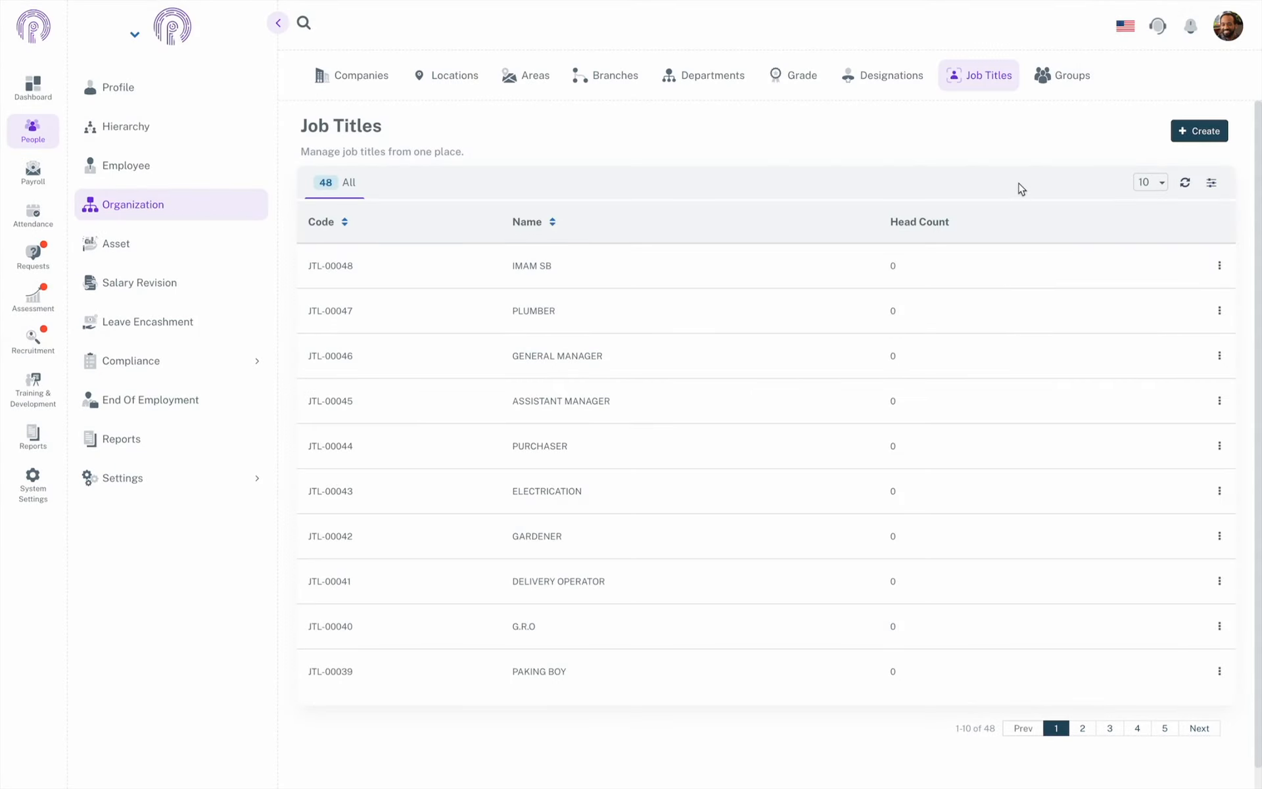
- Start a new group named Employee Group for Christmas Holidays and proceed to its criteria
click(1073, 78)
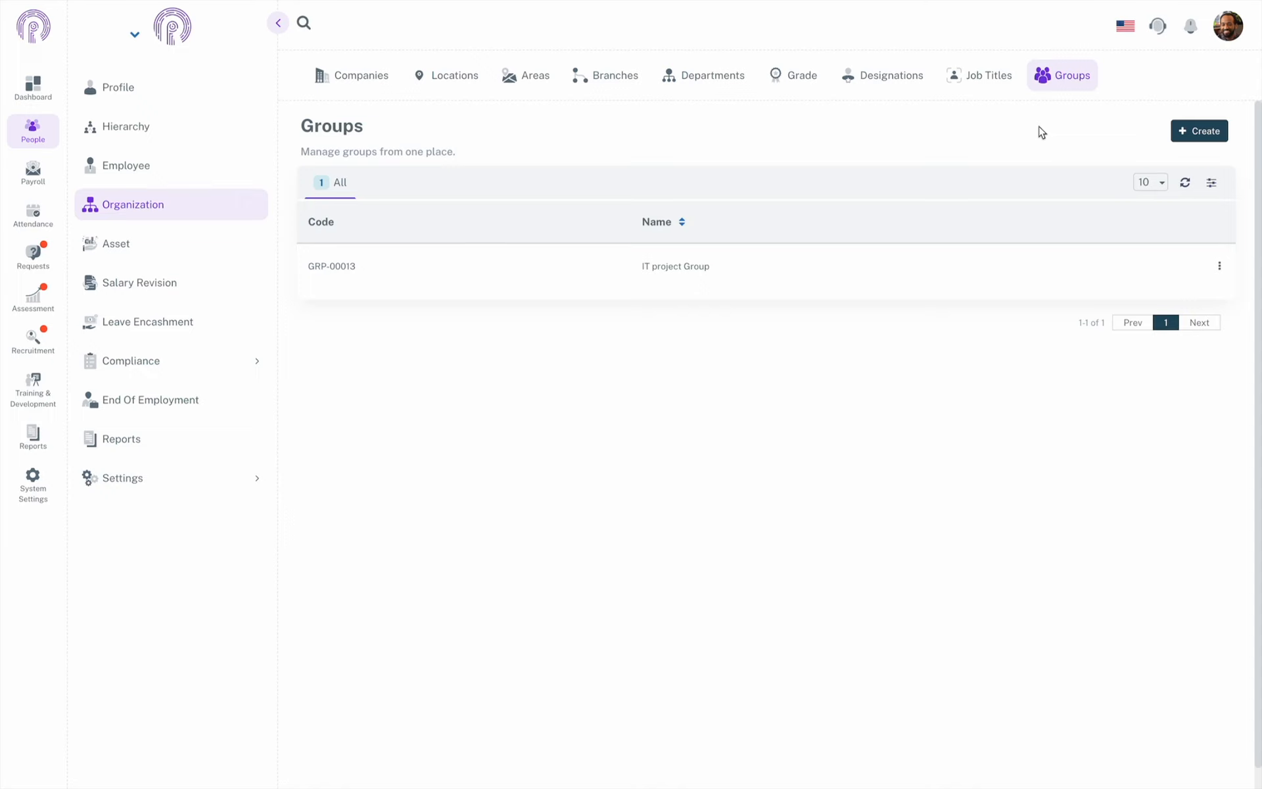
click(1200, 135)
click(677, 115)
text(Employee Group for Christmas Holidays)
click(762, 187)
click(957, 170)
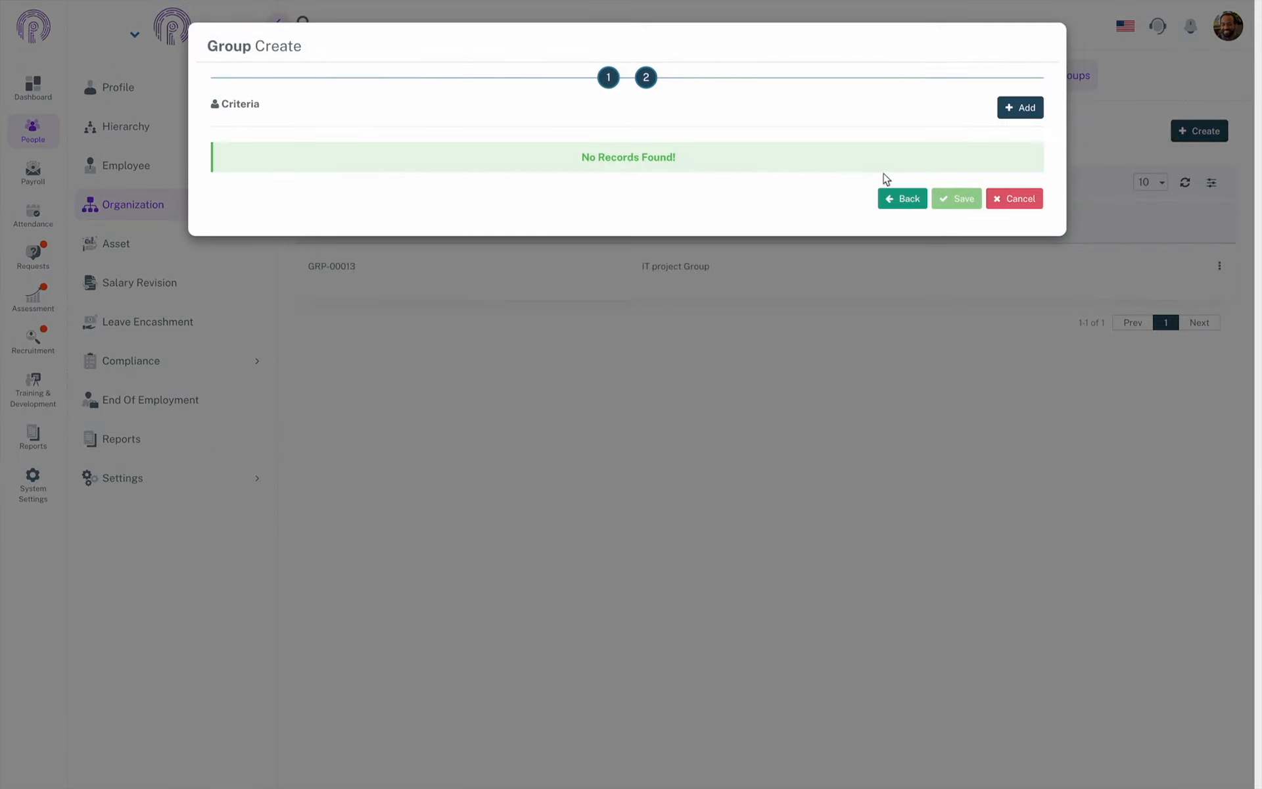
- Add an organization-type criteria to the group with the religion set to Christianity
click(1024, 111)
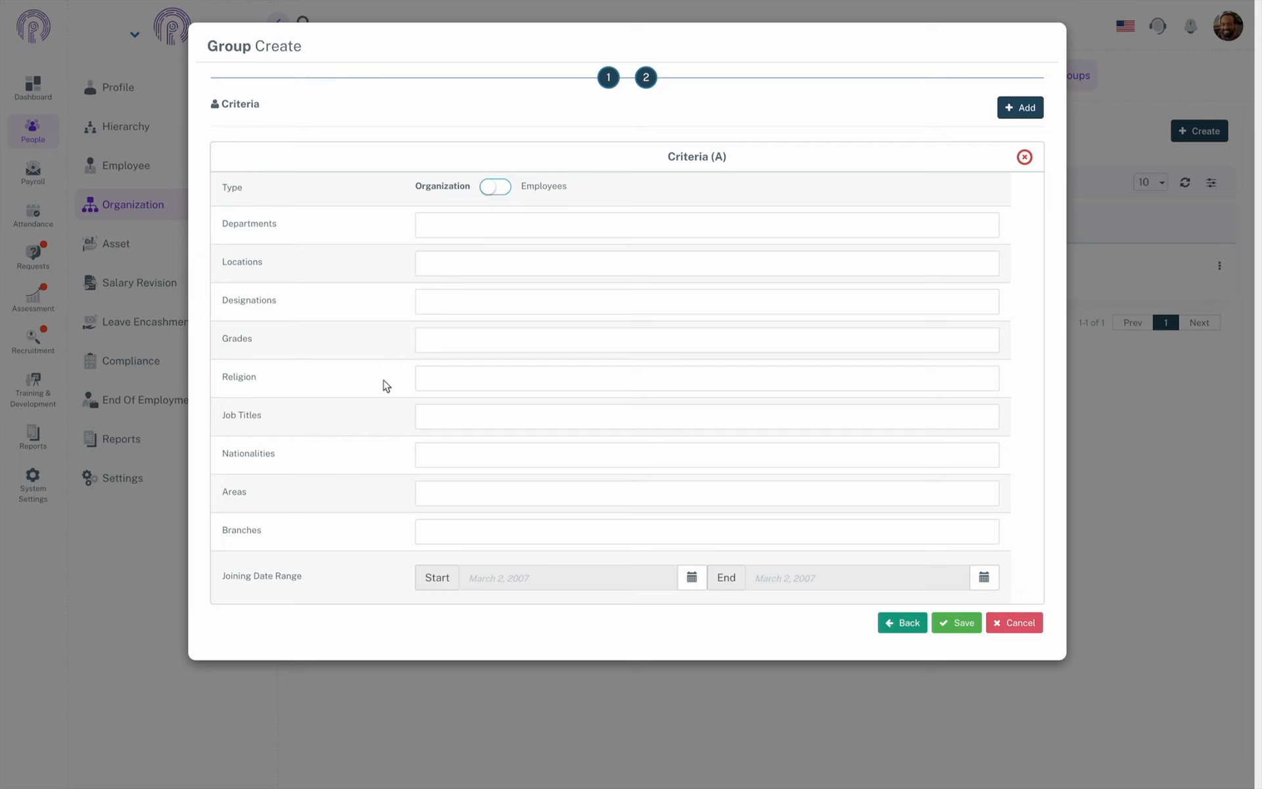
click(523, 380)
text(ch)
key(Down)
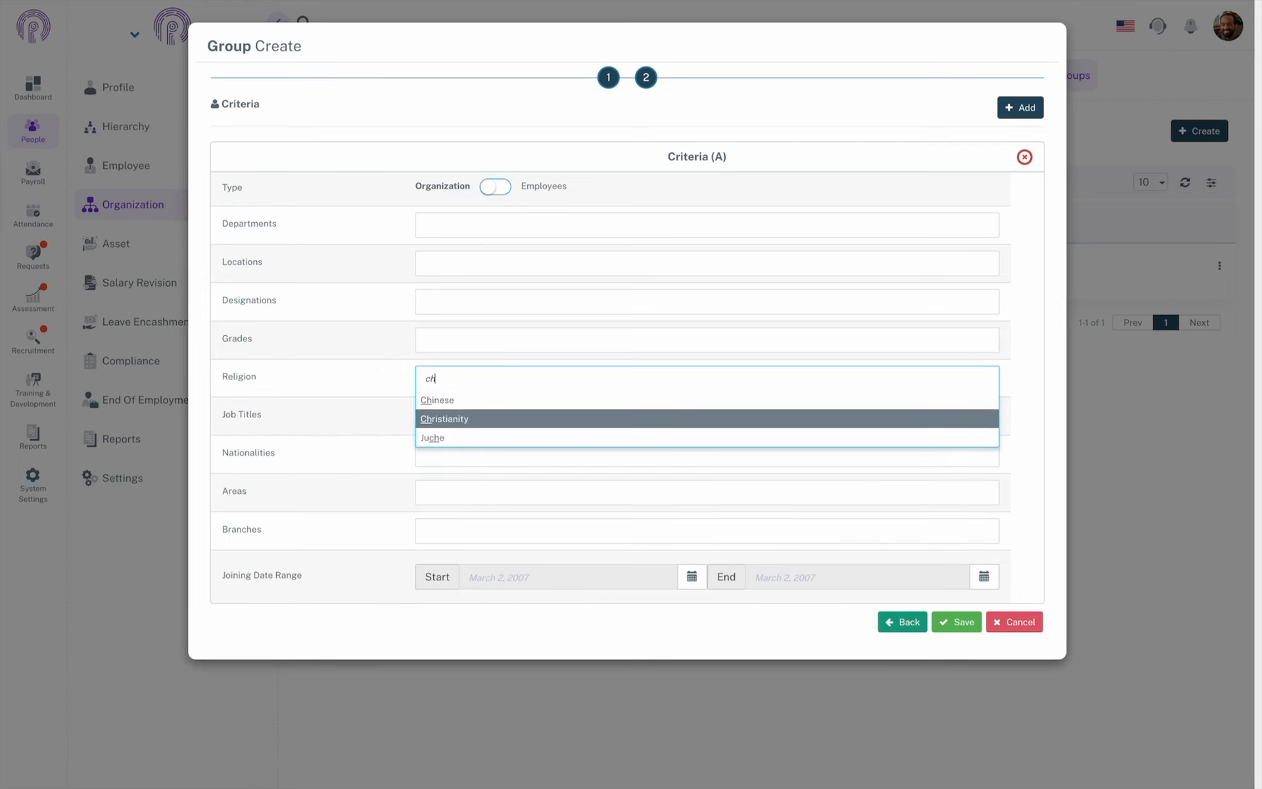
key(Return)
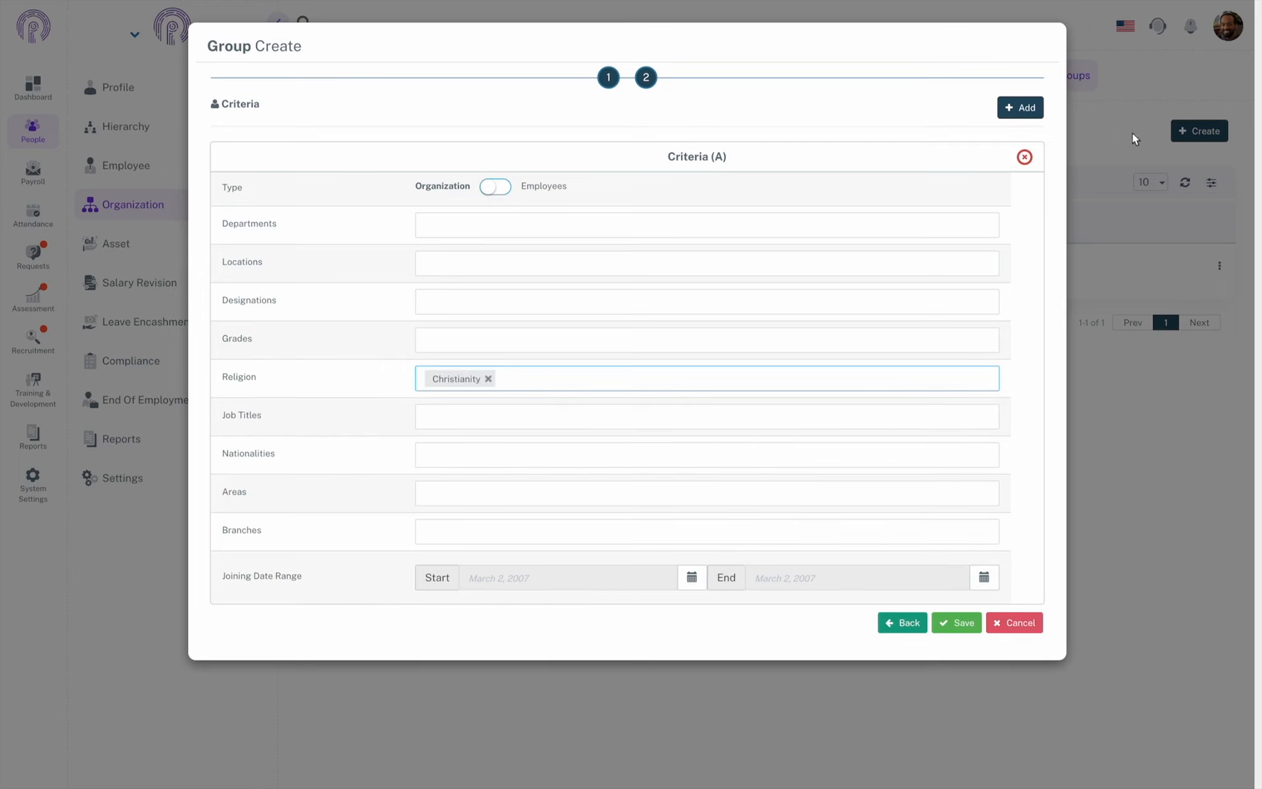
- Add a second criteria of type Employees with two employees selected, and save the group
click(1027, 108)
scroll(416, 529, down, 3)
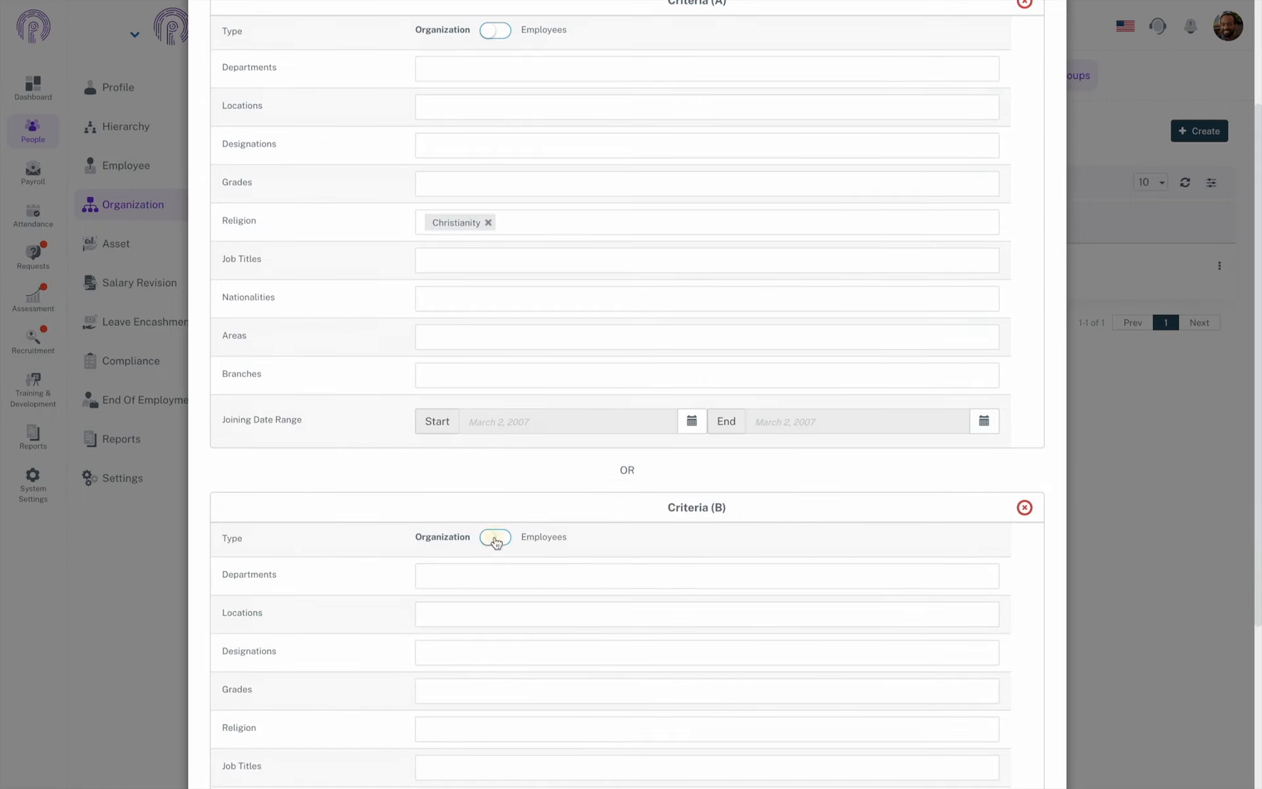
click(496, 539)
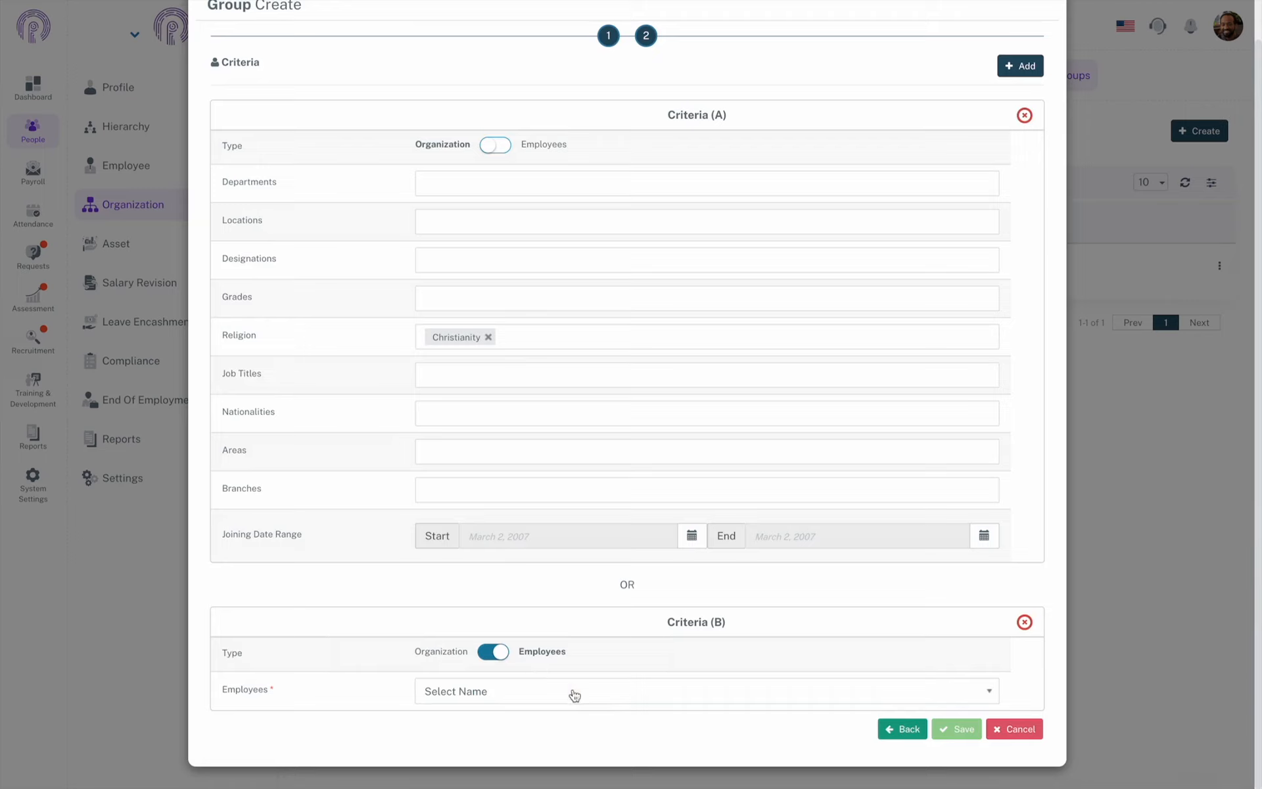
click(574, 695)
scroll(575, 696, down, 3)
click(574, 695)
scroll(575, 696, down, 1)
click(564, 721)
click(380, 624)
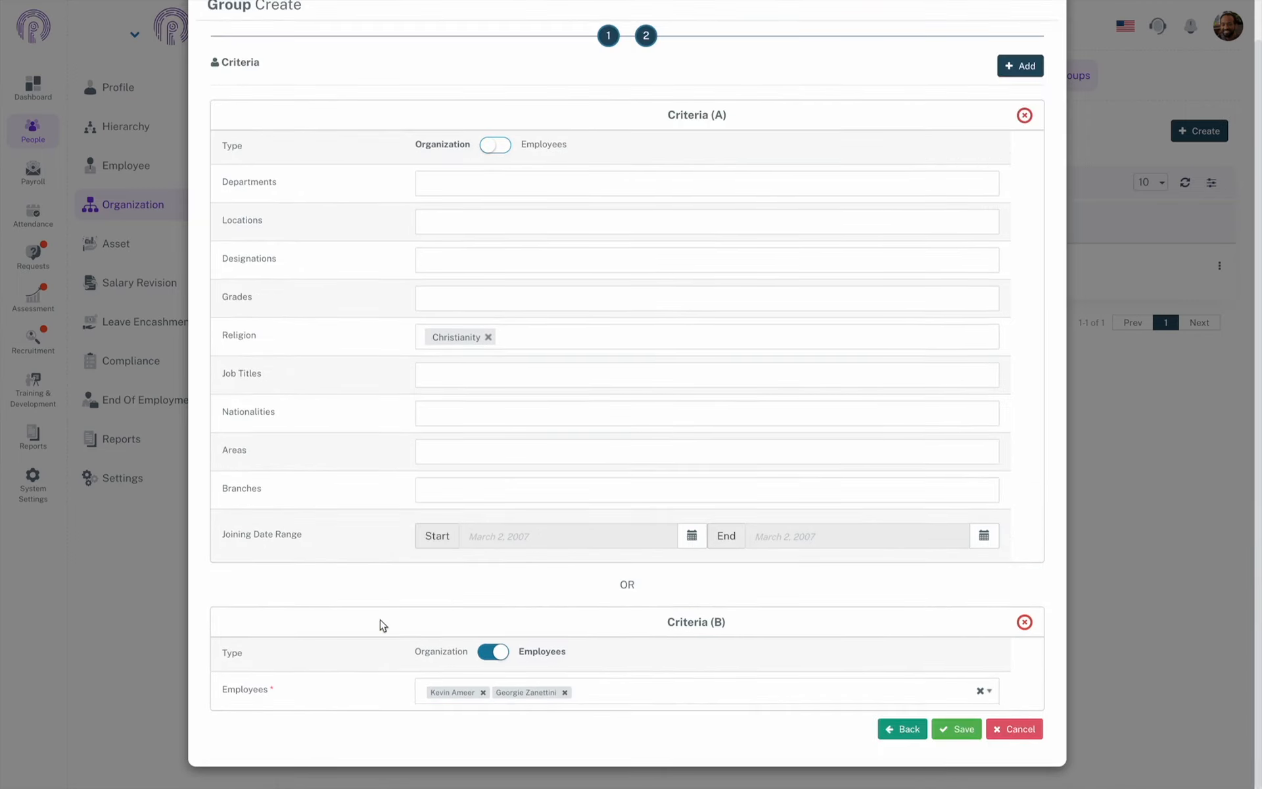
click(958, 731)
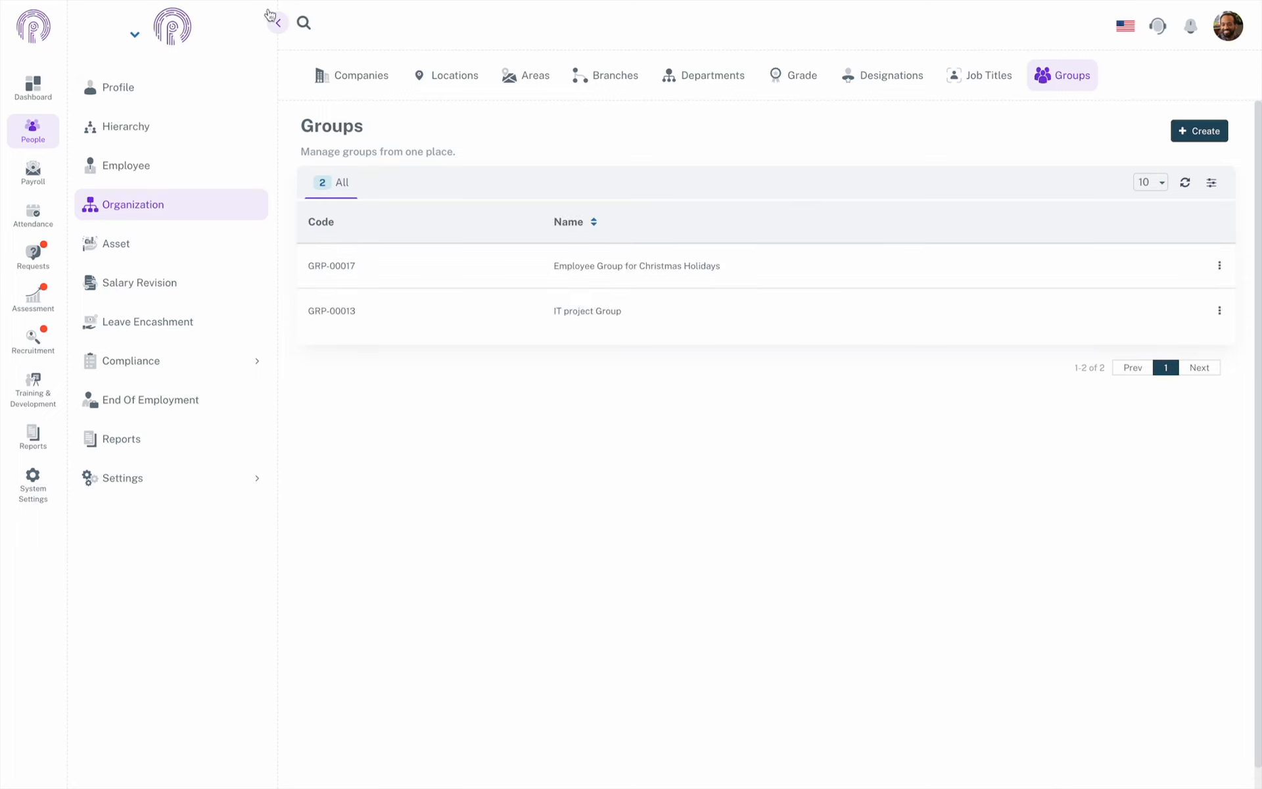
- Examine the hierarchy charts, expanding Islamabad in the organization chart and Development in the department chart
click(135, 135)
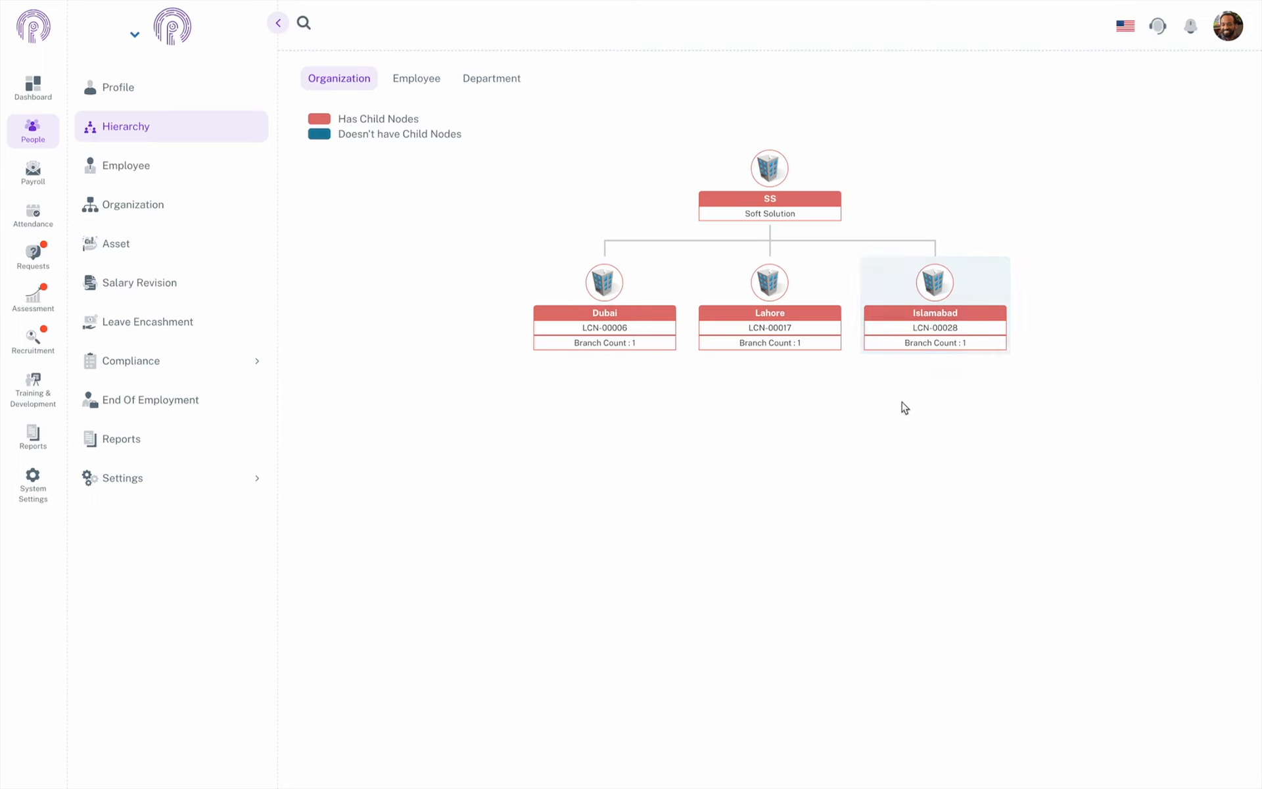
click(944, 344)
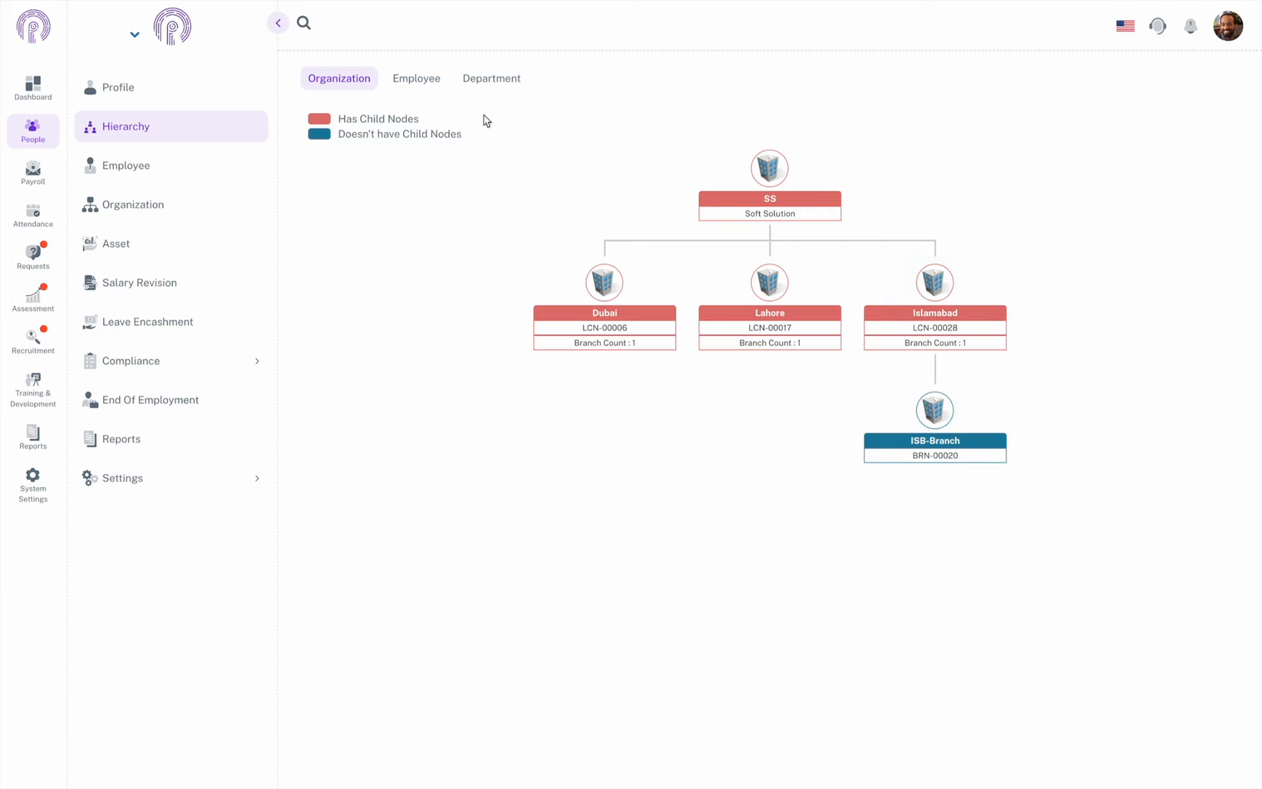
click(497, 86)
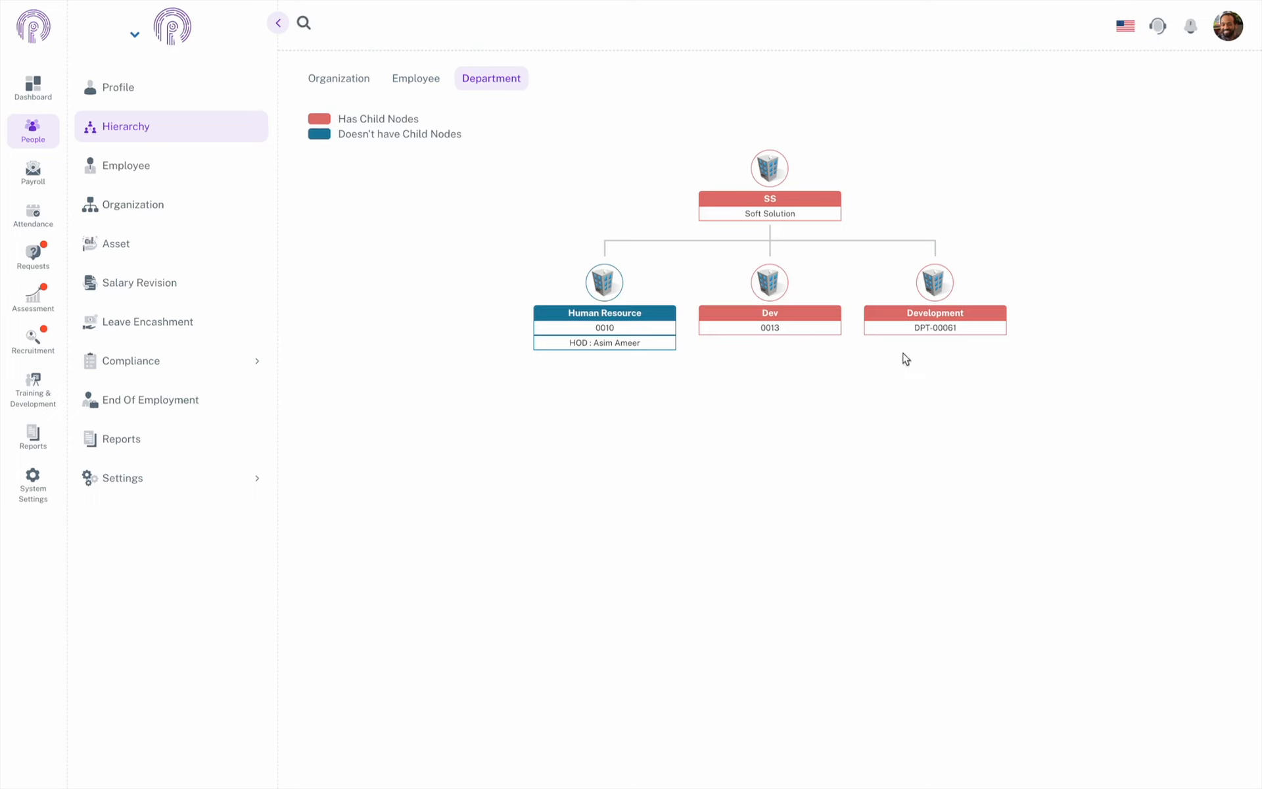
click(947, 336)
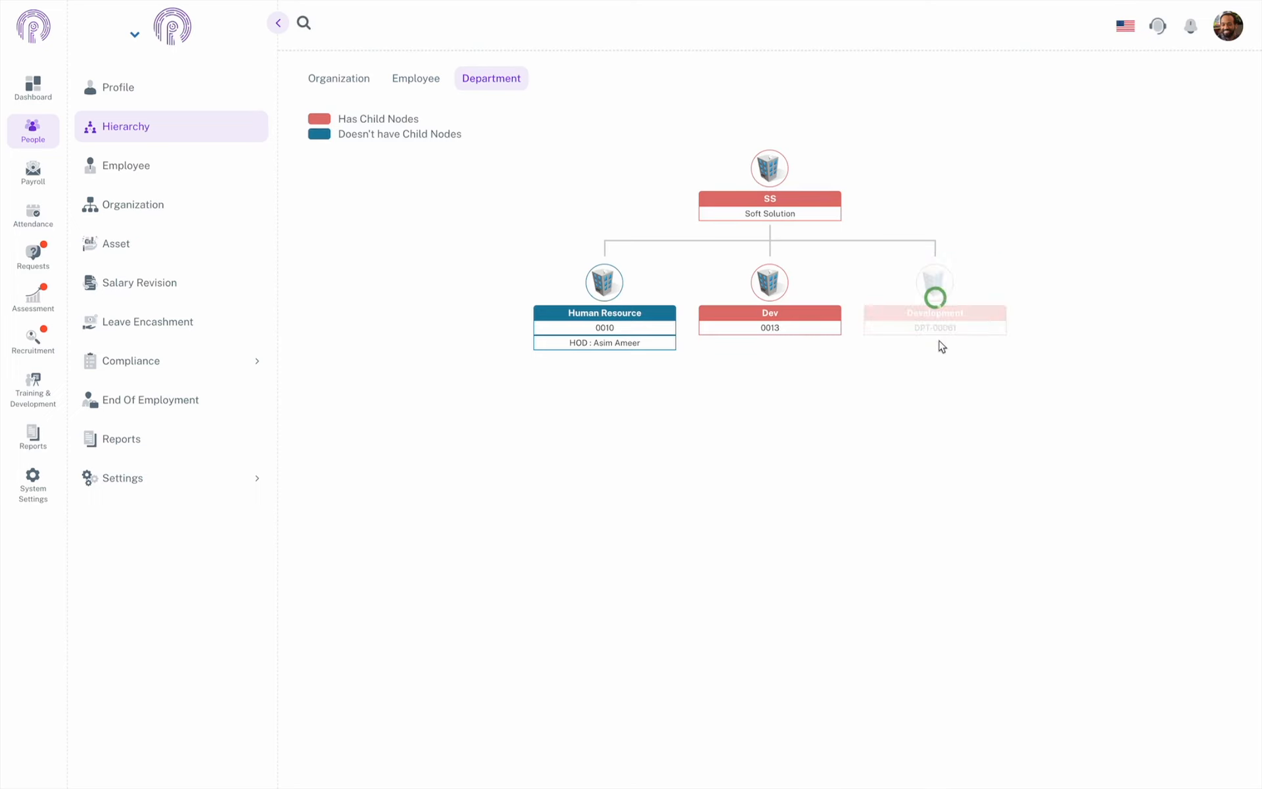